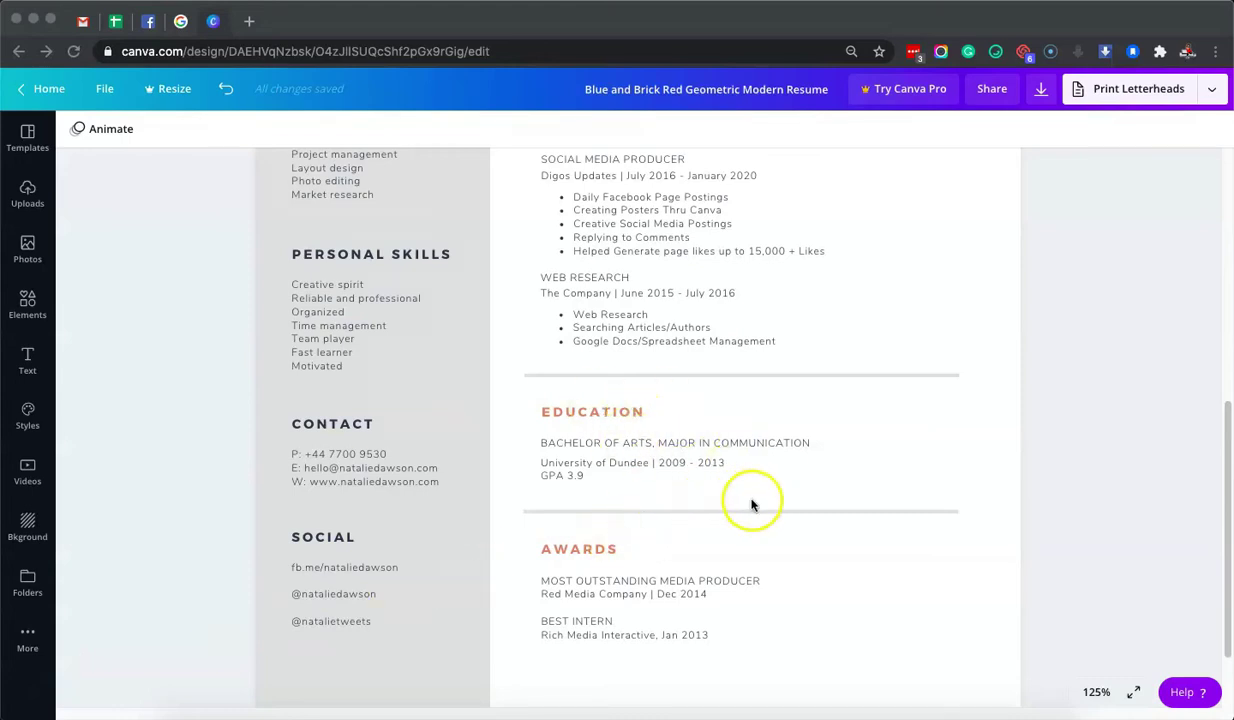
Step: Focus the resume editor and scroll down to the Education section
{"action": "left_click", "coordinate": [1036, 433]}
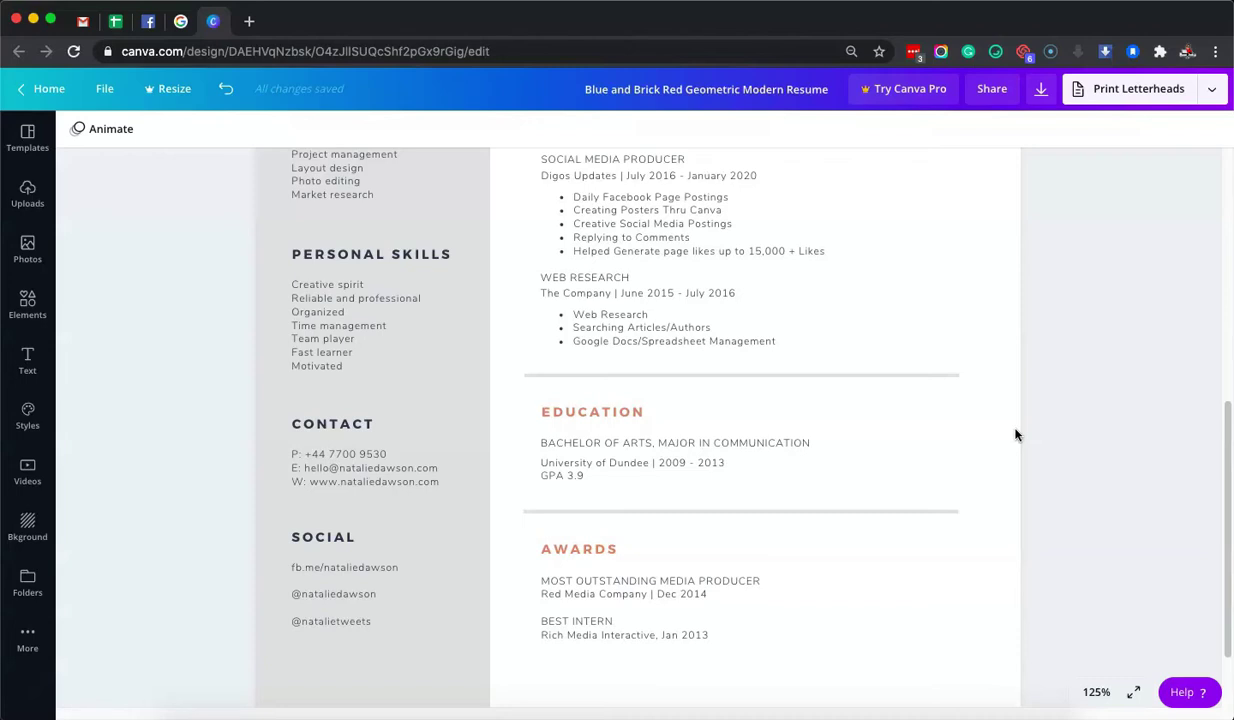
{"action": "scroll", "coordinate": [986, 450], "scroll_direction": "up", "scroll_amount": 5}
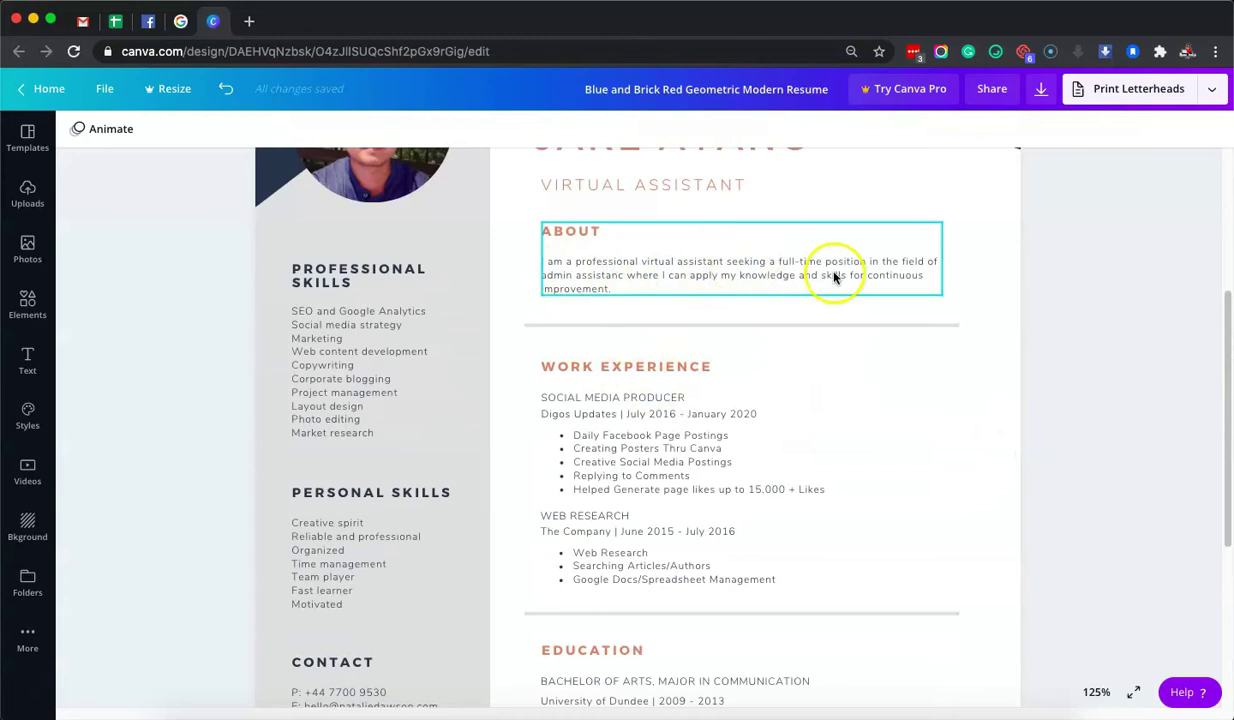
{"action": "scroll", "coordinate": [700, 535], "scroll_direction": "down", "scroll_amount": 1}
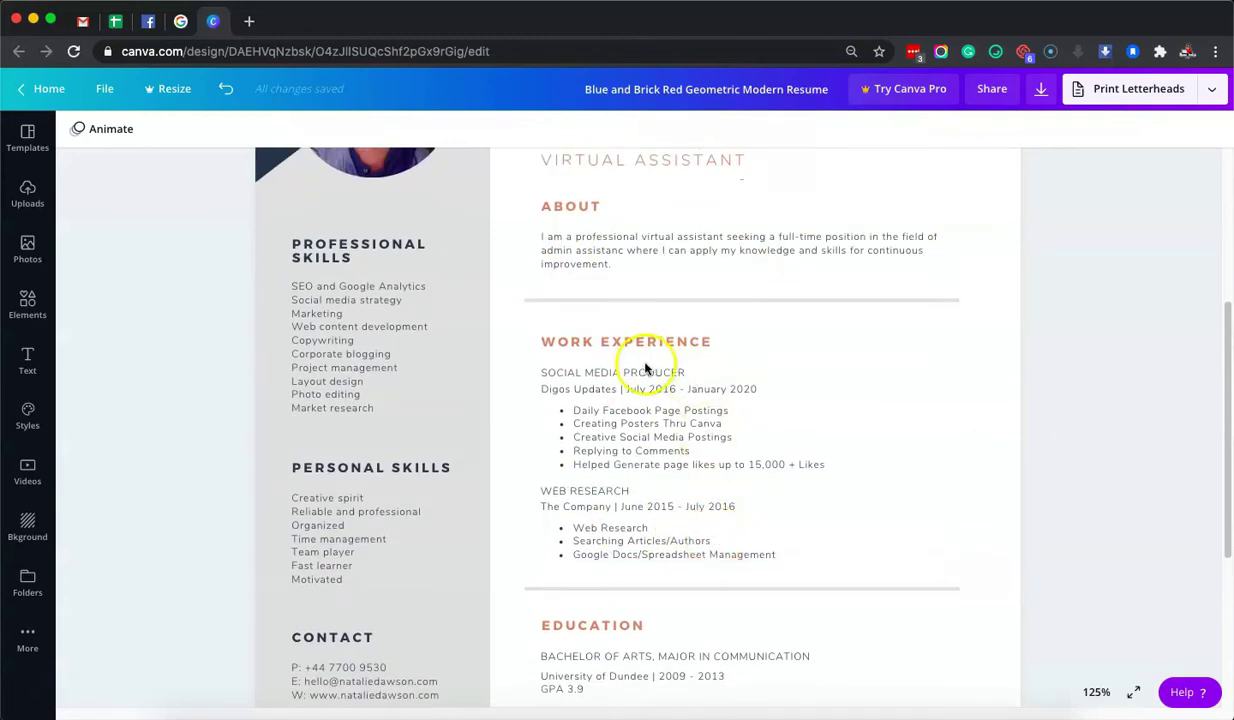
{"action": "scroll", "coordinate": [826, 399], "scroll_direction": "down", "scroll_amount": 4}
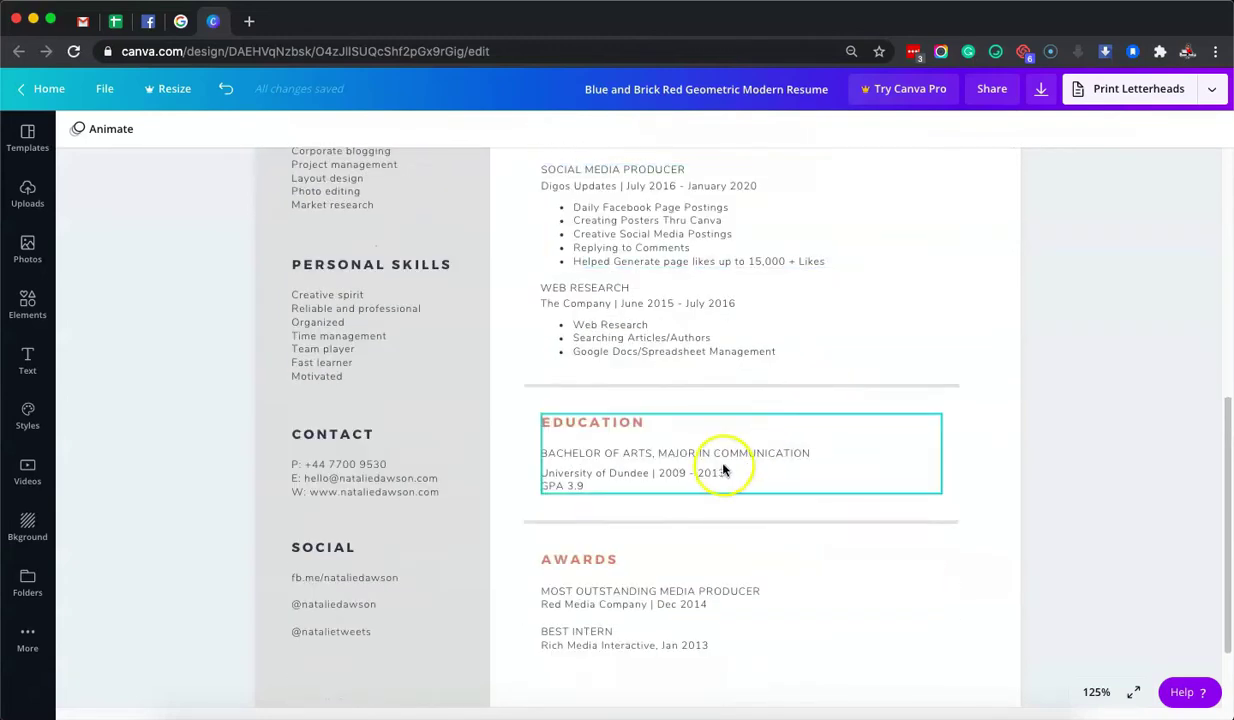
{"action": "scroll", "coordinate": [1030, 460], "scroll_direction": "down", "scroll_amount": 1}
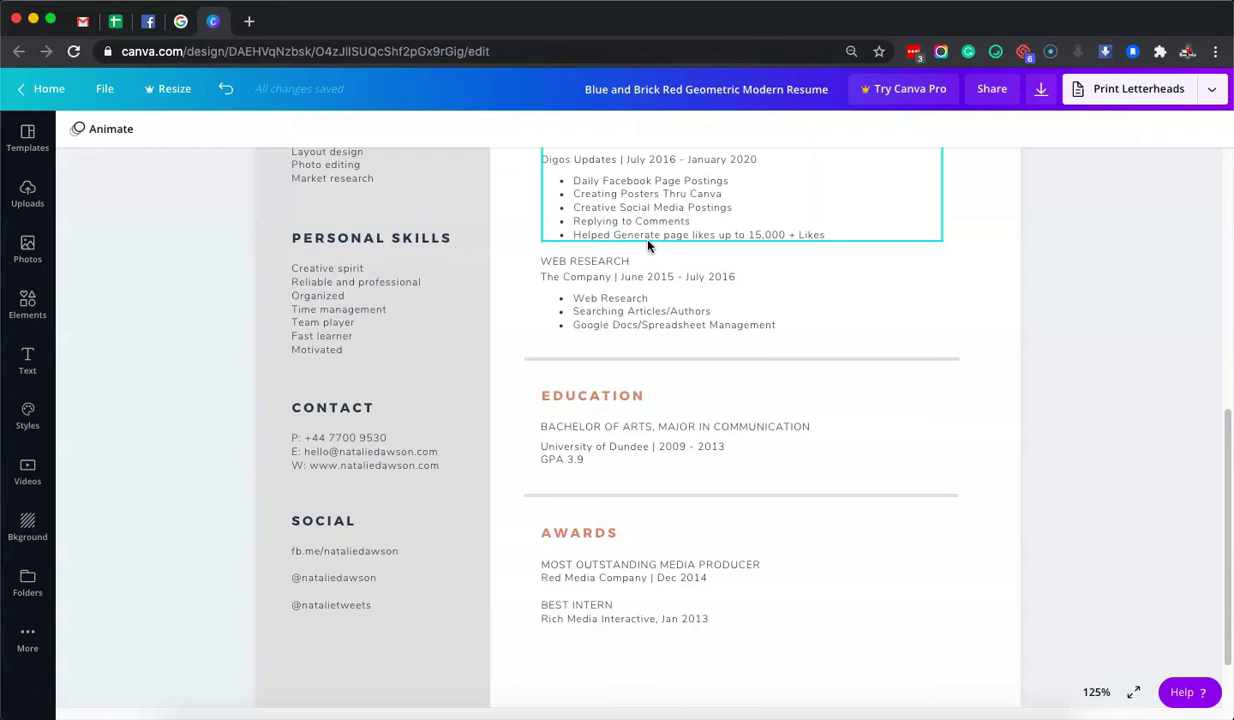
{"action": "left_click", "coordinate": [1000, 293]}
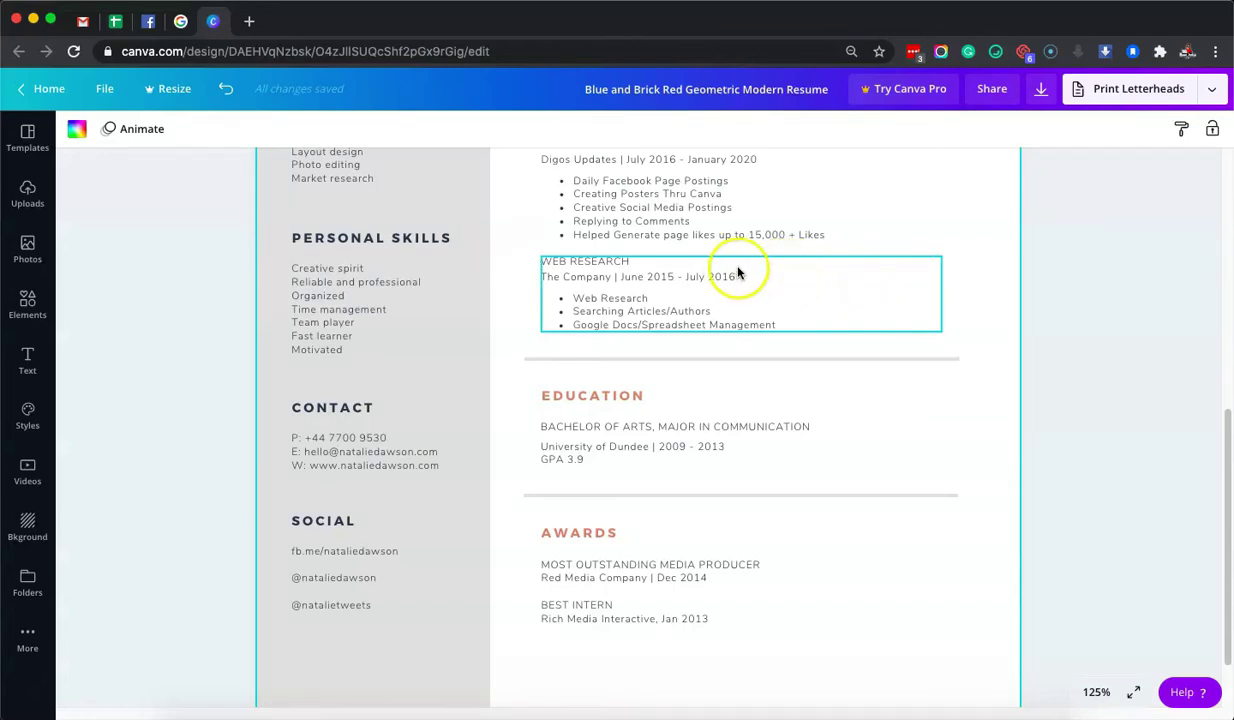
{"action": "scroll", "coordinate": [700, 340], "scroll_direction": "down", "scroll_amount": 1}
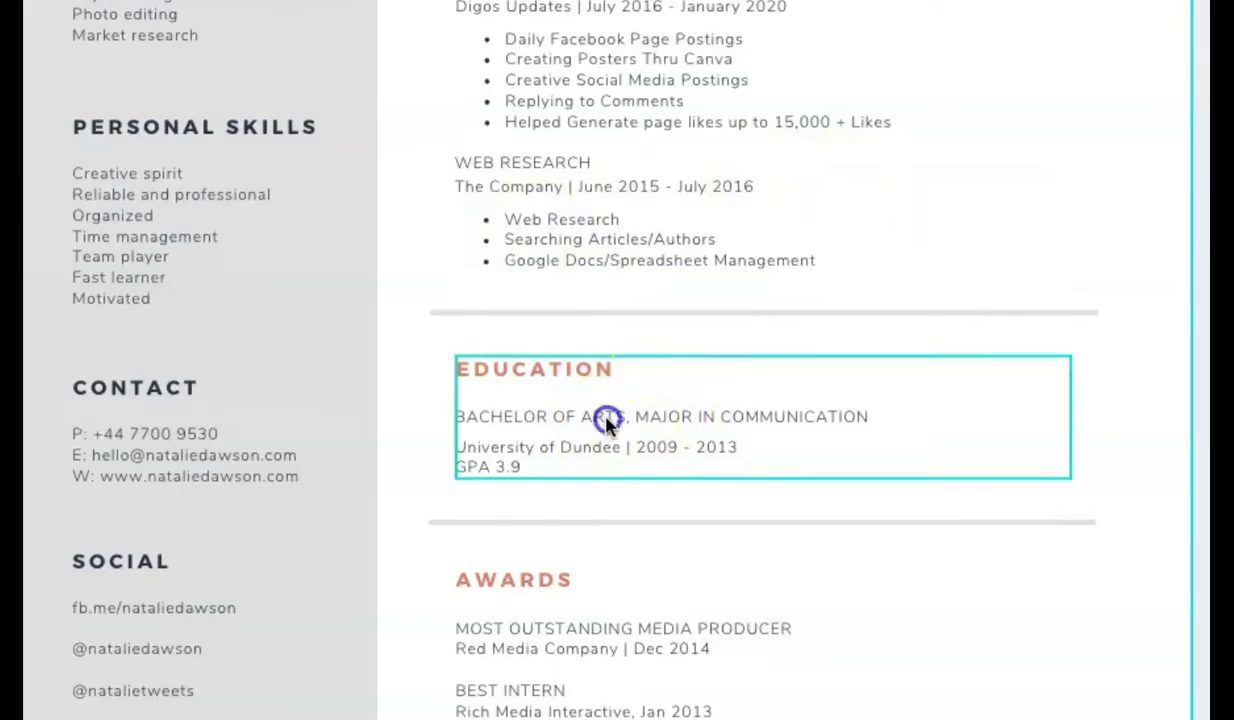
Step: Replace the Bachelor of Arts degree line with HIGH SCHOOL EDUCATION
{"action": "left_click", "coordinate": [640, 429]}
{"action": "double_click", "coordinate": [606, 422]}
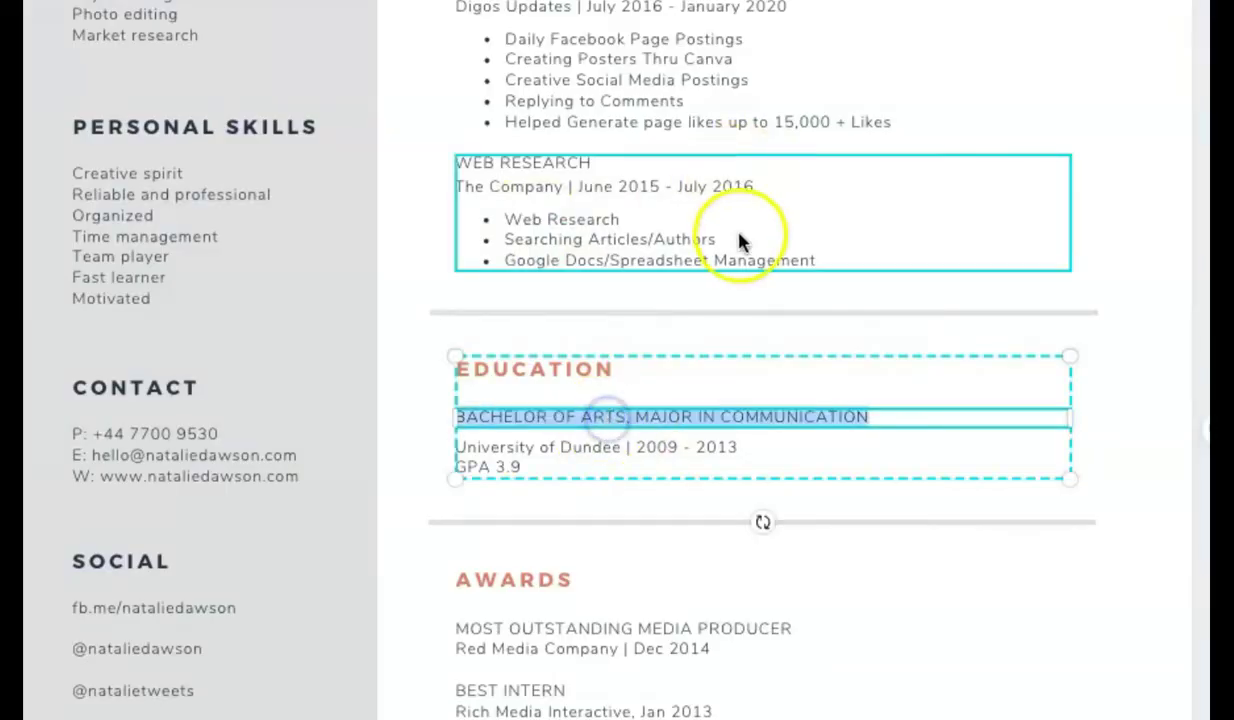
{"action": "scroll", "coordinate": [740, 262], "scroll_direction": "up", "scroll_amount": 2}
{"action": "scroll", "coordinate": [705, 360], "scroll_direction": "down", "scroll_amount": 3}
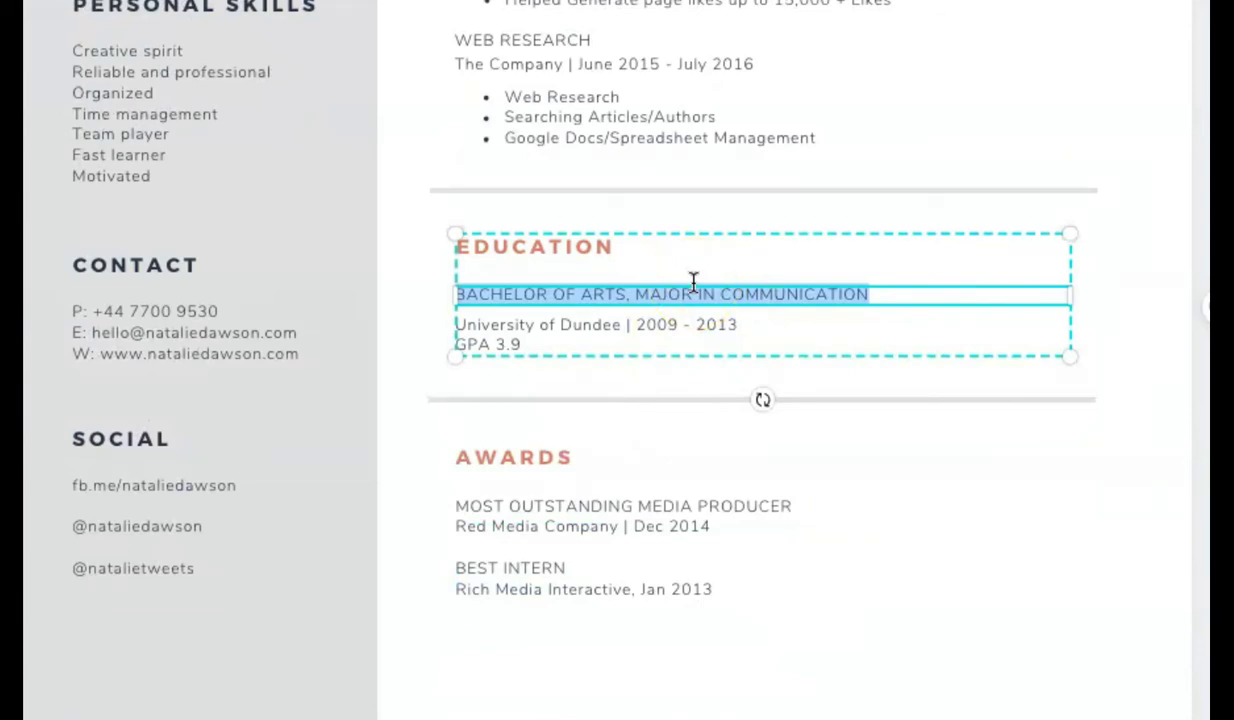
{"action": "type", "text": "H"}
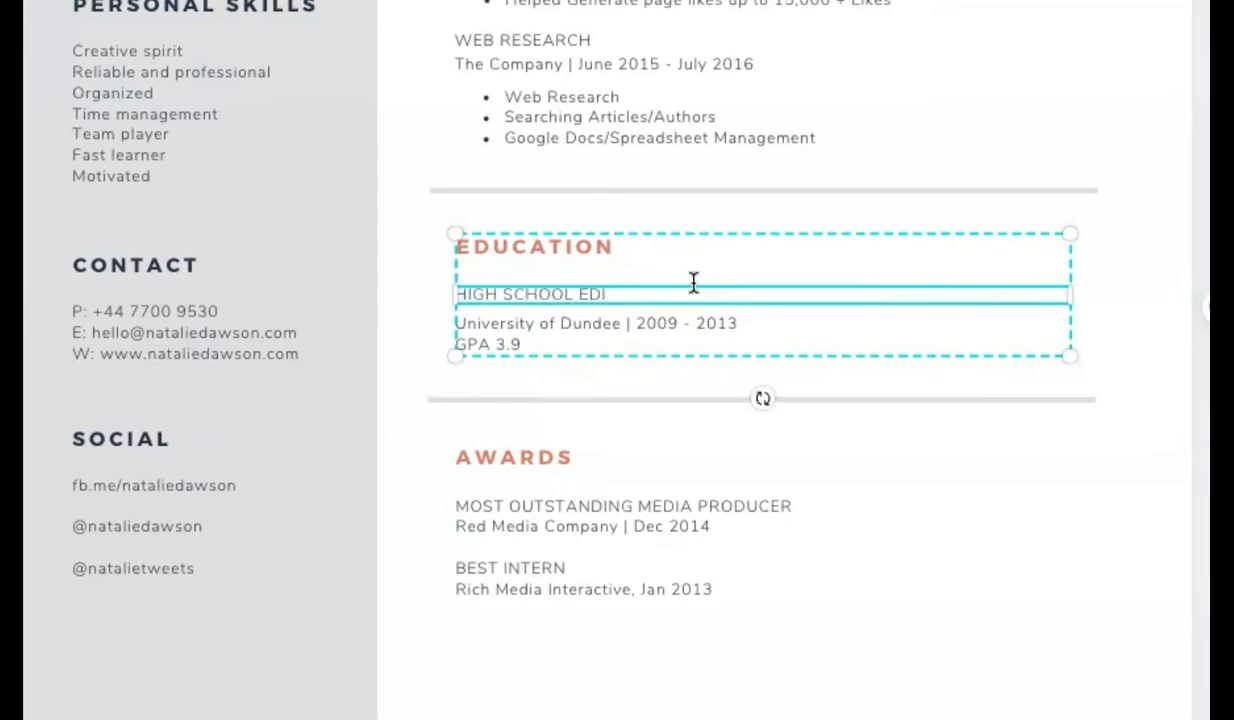
{"action": "type", "text": "IGH SCHOOL EDUCATION"}
{"action": "left_click", "coordinate": [1074, 455]}
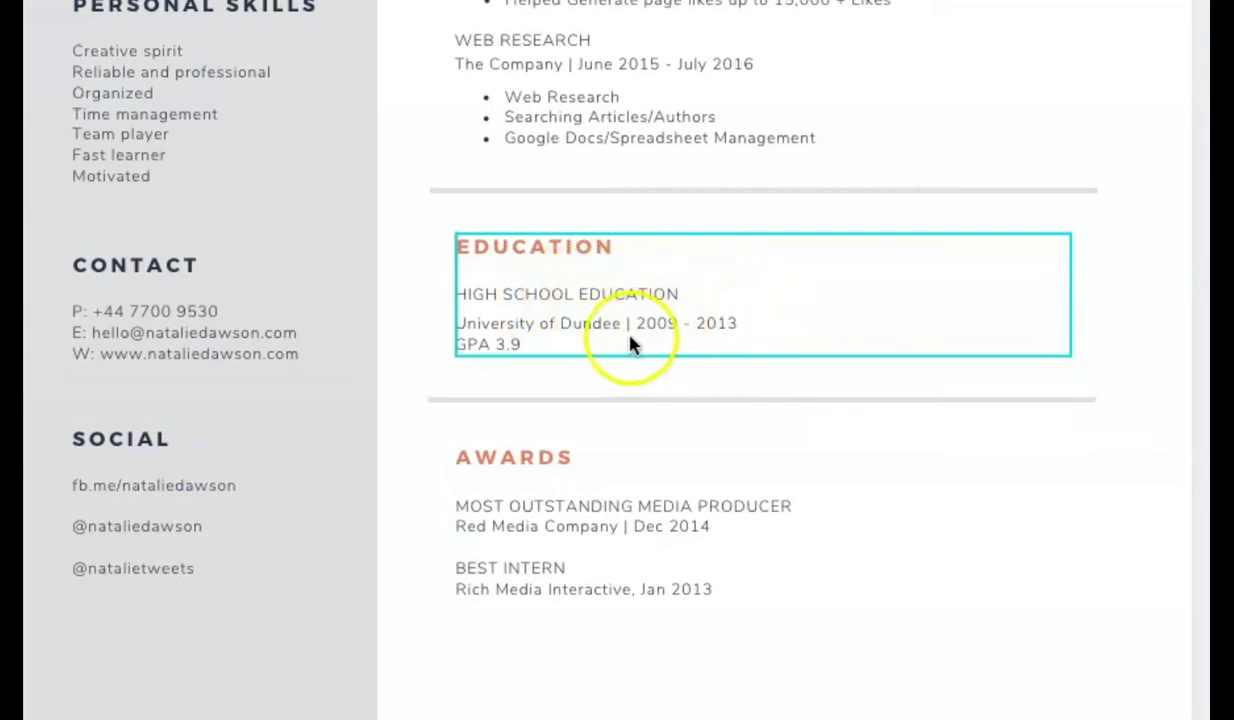
{"action": "left_click", "coordinate": [595, 328]}
{"action": "left_click", "coordinate": [593, 326]}
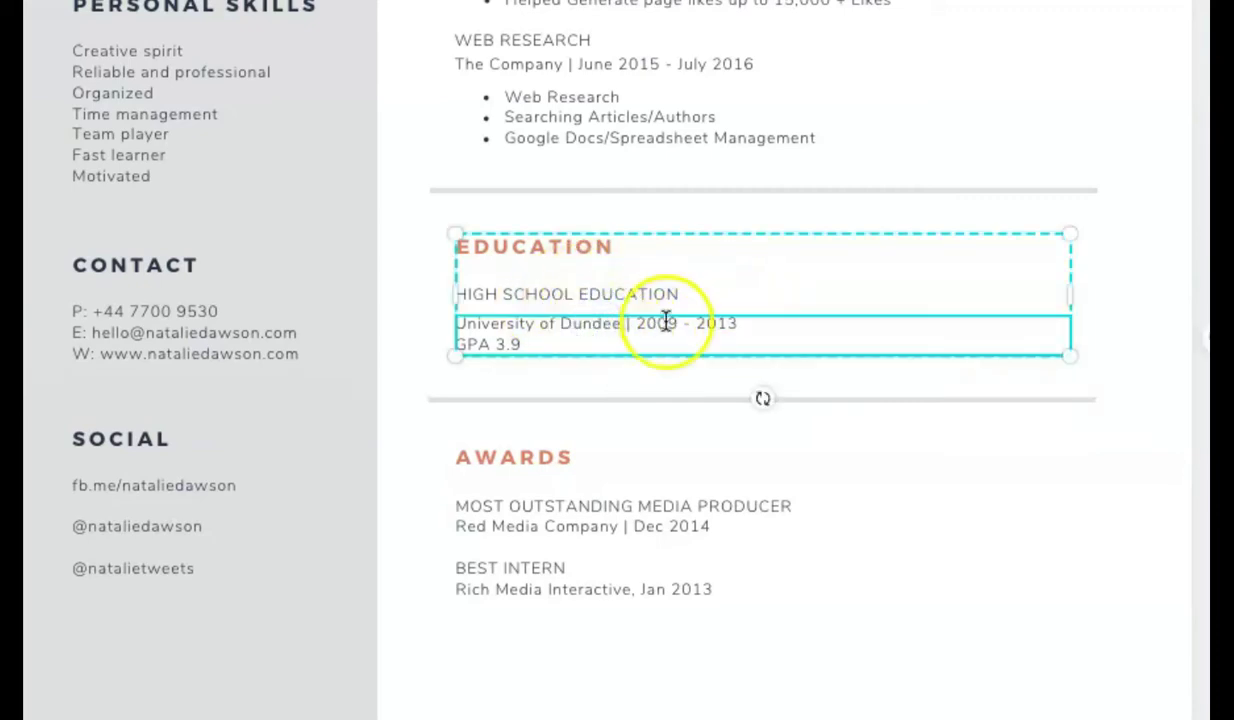
Step: Replace the University of Dundee line with DCNAHS - DAVAO DEL SUR - 2010 - 2014
{"action": "triple_click", "coordinate": [628, 322]}
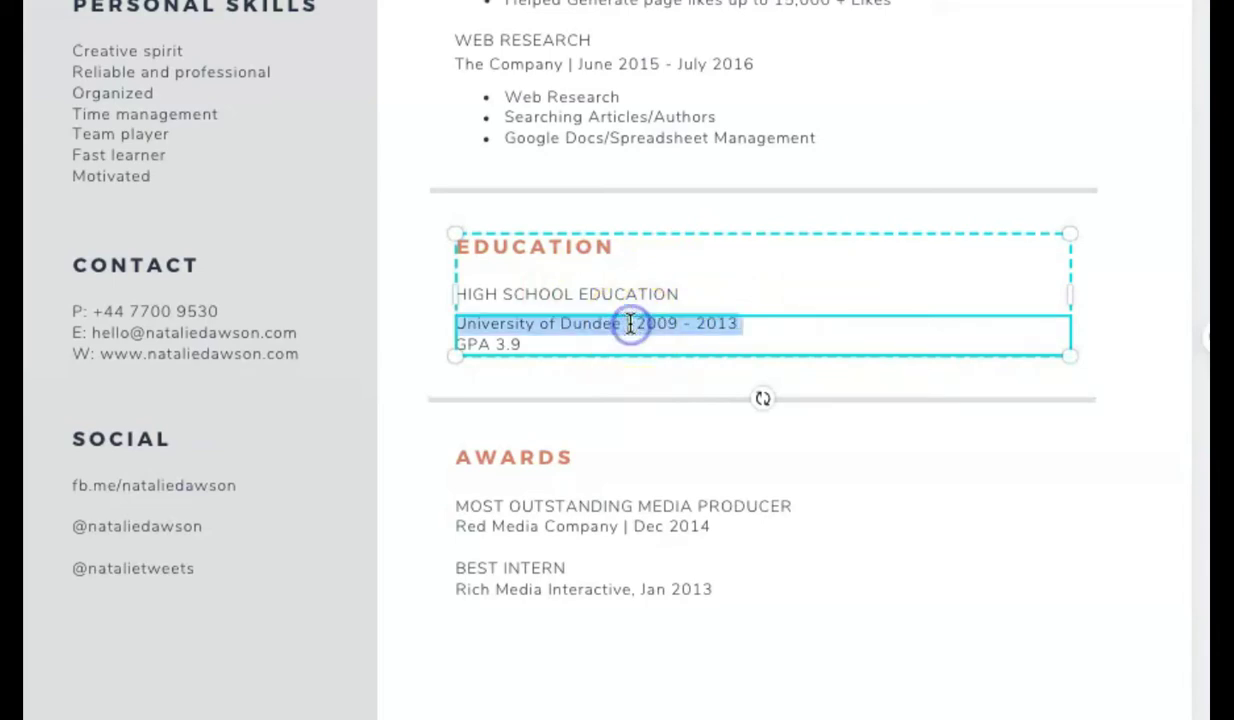
{"action": "key", "text": "BackSpace"}
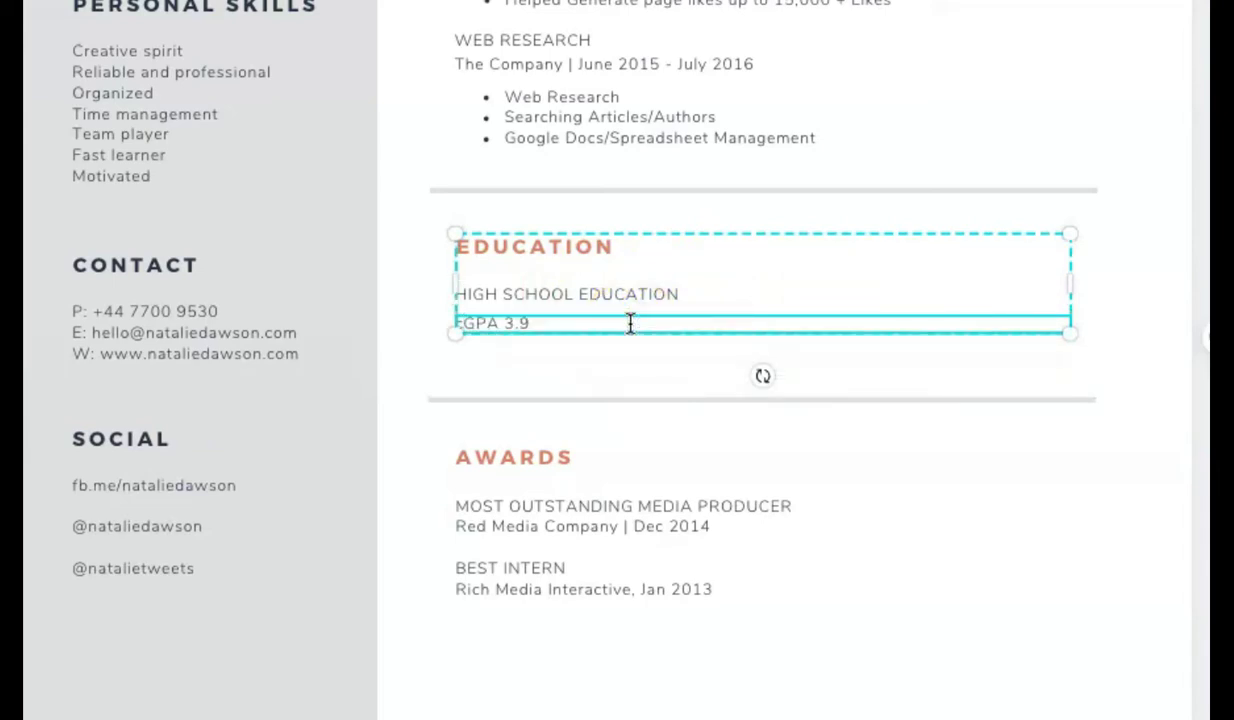
{"action": "type", "text": "He"}
{"action": "key", "text": "BackSpace"}
{"action": "key", "text": "BackSpace"}
{"action": "type", "text": "DCNA"}
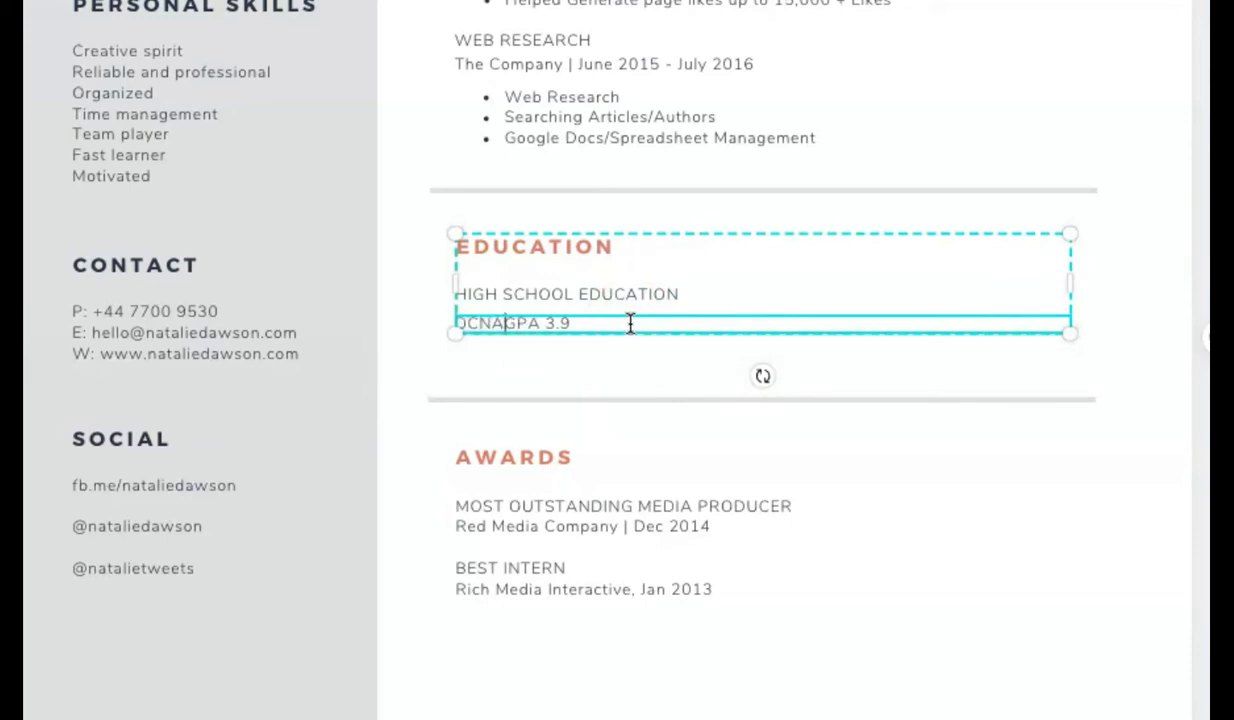
{"action": "type", "text": "H"}
{"action": "type", "text": "S - DAV"}
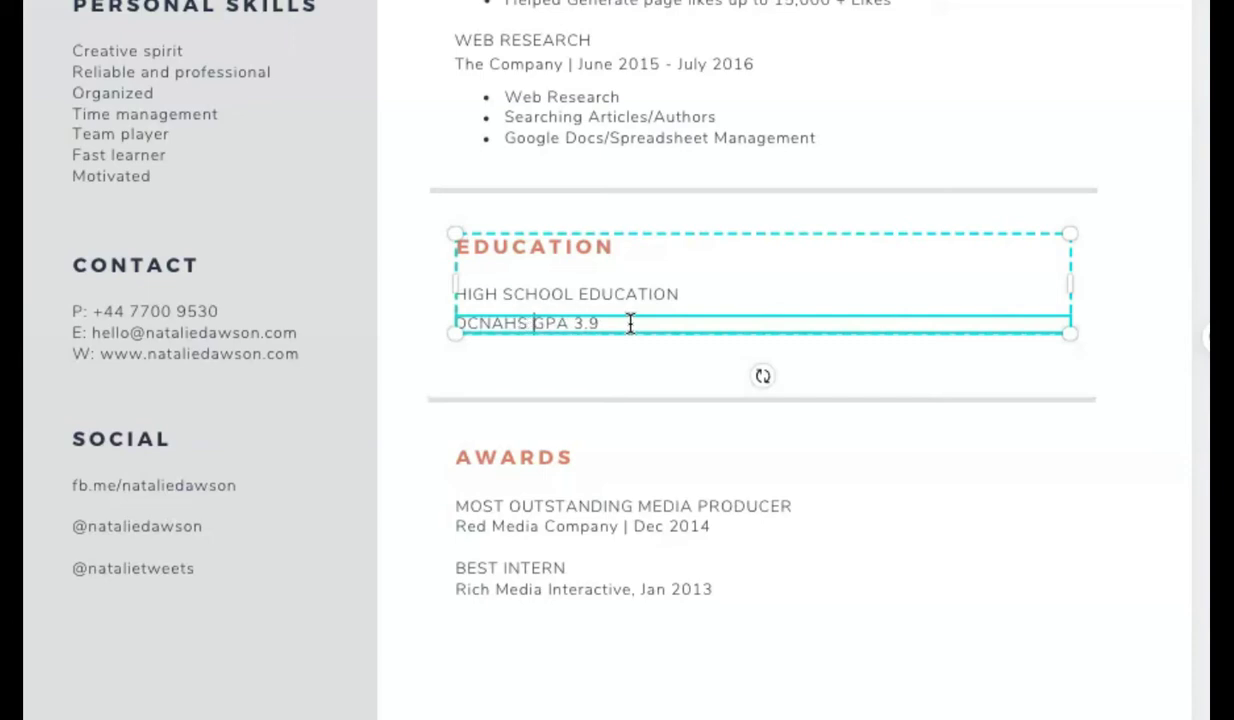
{"action": "type", "text": "AO DEL SU"}
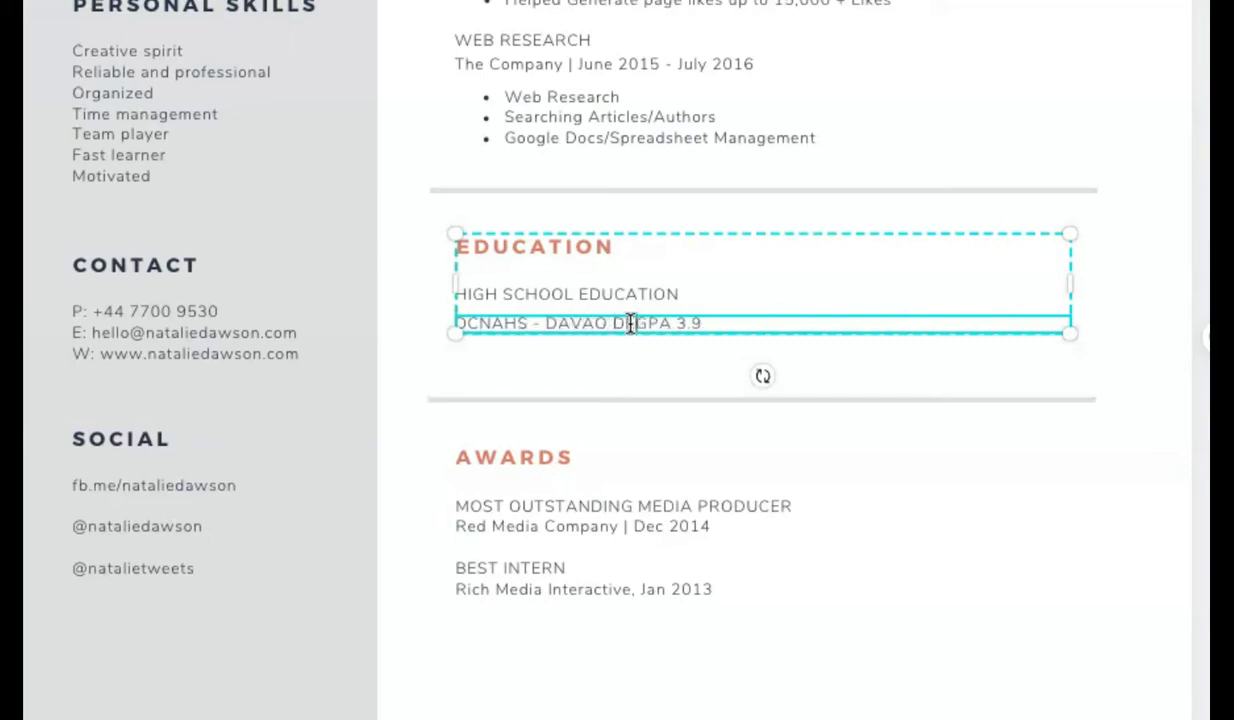
{"action": "type", "text": "R - "}
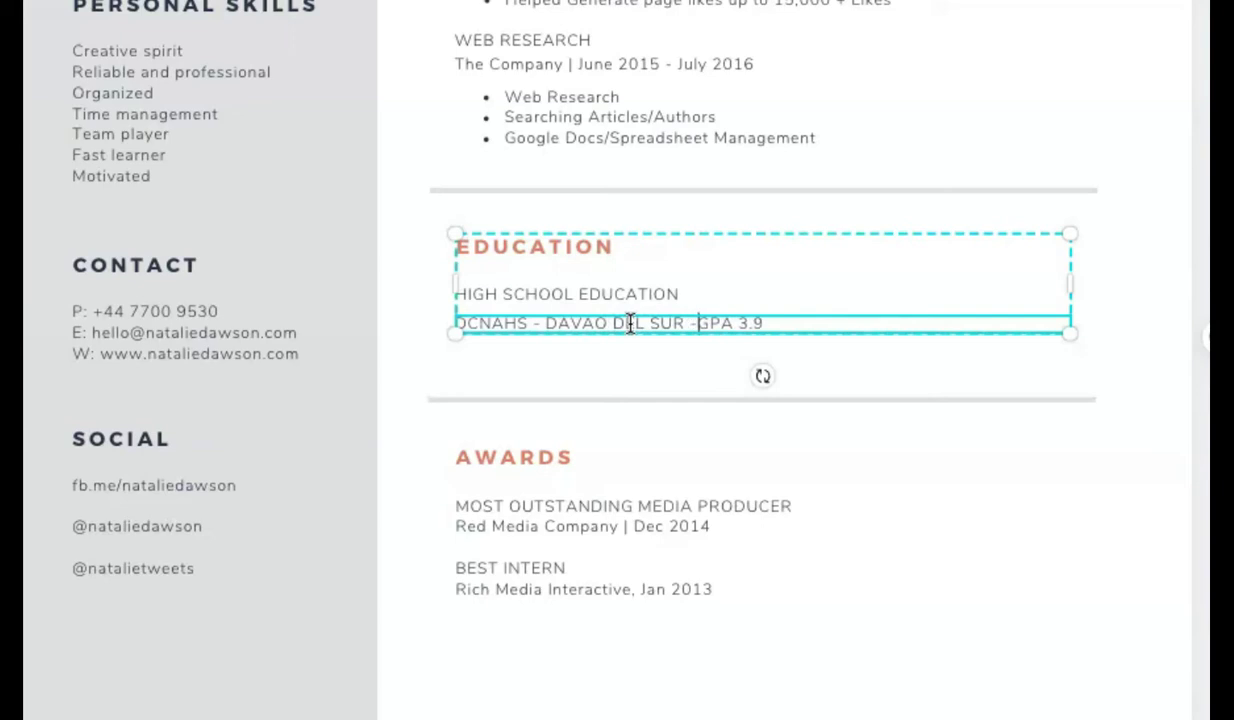
{"action": "type", "text": "20"}
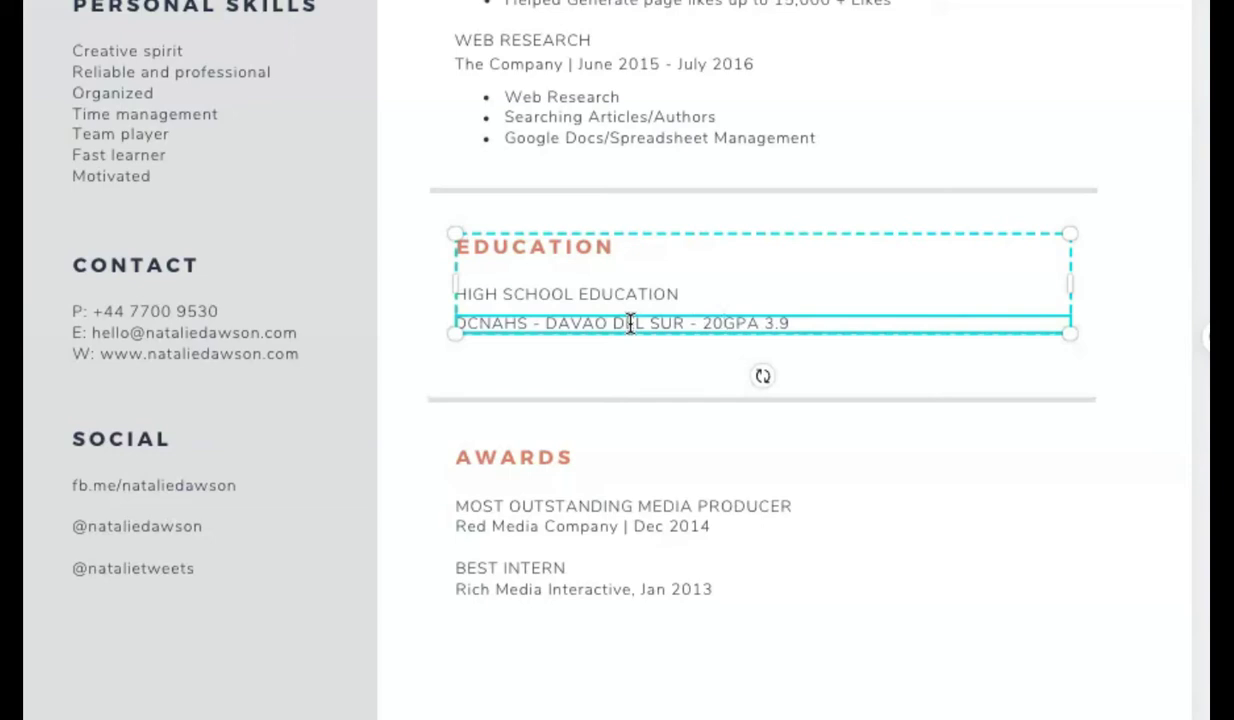
{"action": "type", "text": "01 -"}
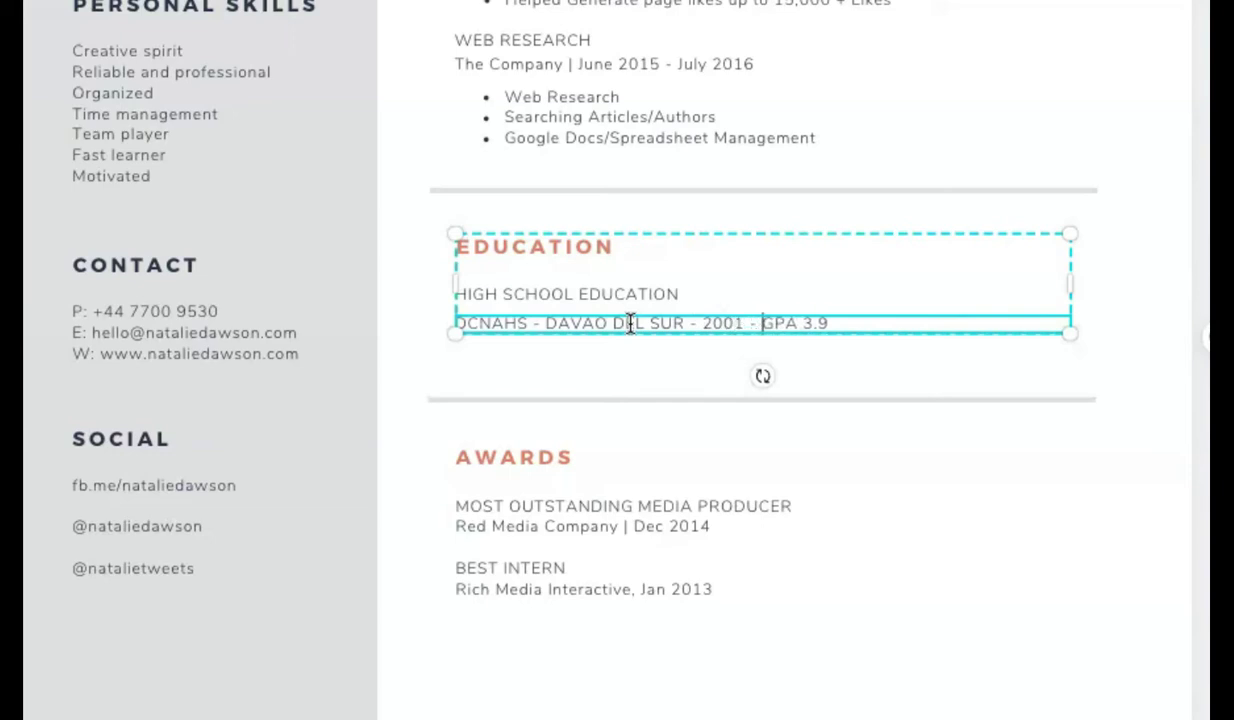
{"action": "key", "text": "BackSpace"}
{"action": "key", "text": "BackSpace"}
{"action": "key", "text": "BackSpace"}
{"action": "key", "text": "BackSpace"}
{"action": "type", "text": "10 - "}
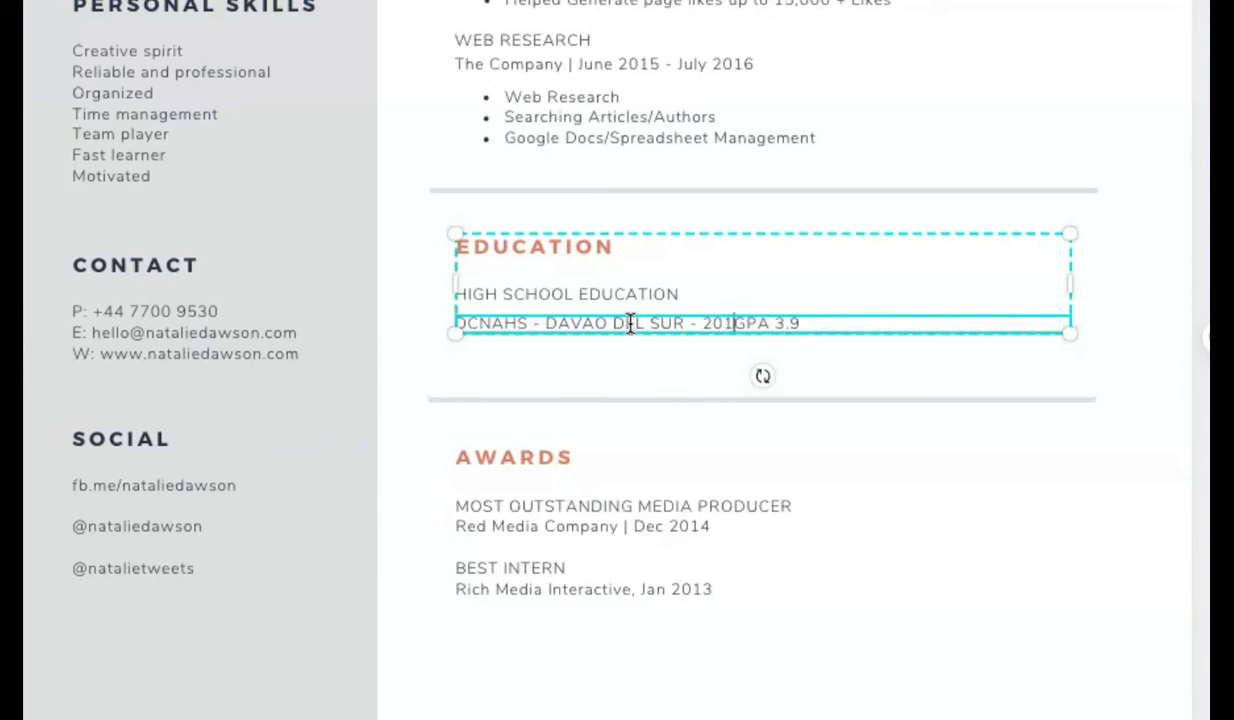
{"action": "type", "text": "2014"}
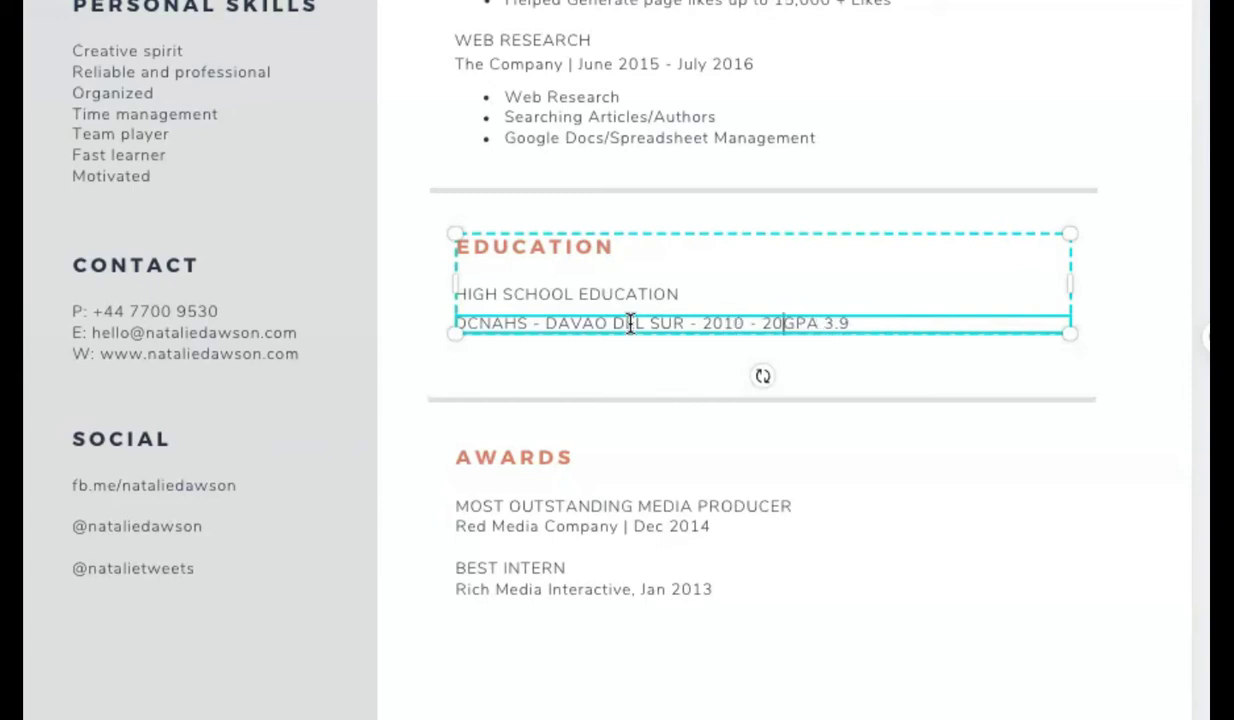
{"action": "key", "text": "Return"}
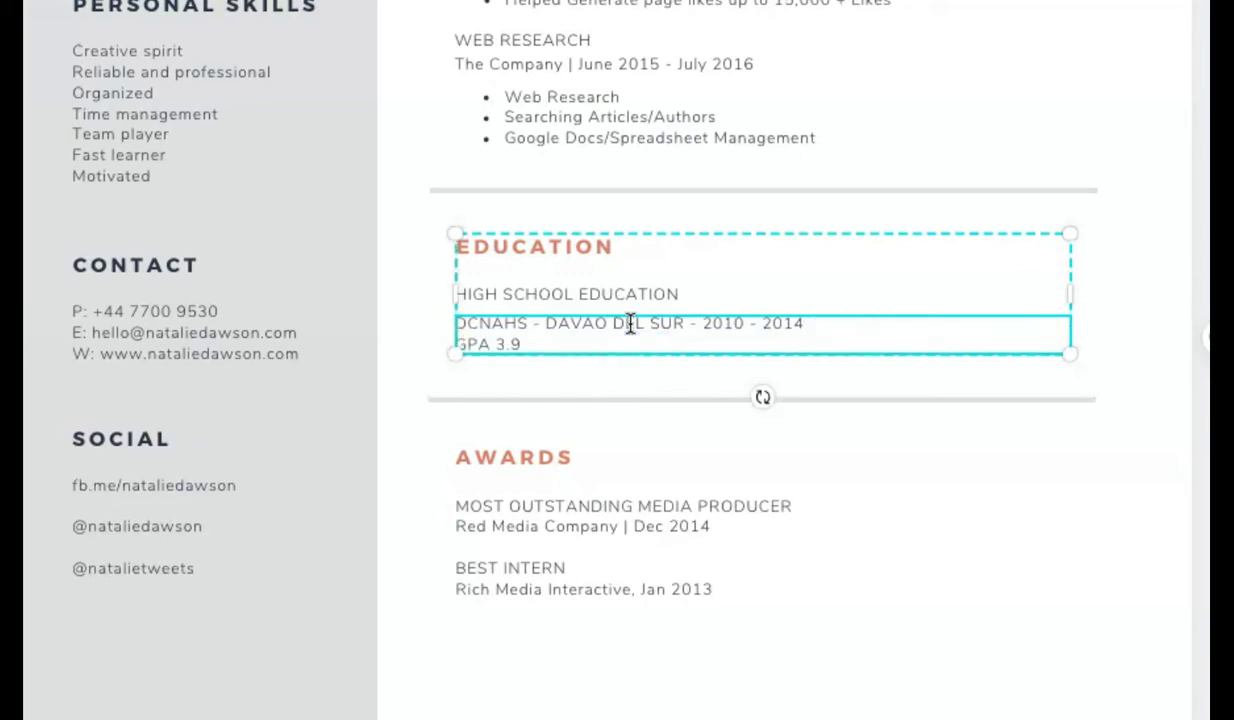
{"action": "left_click", "coordinate": [526, 378]}
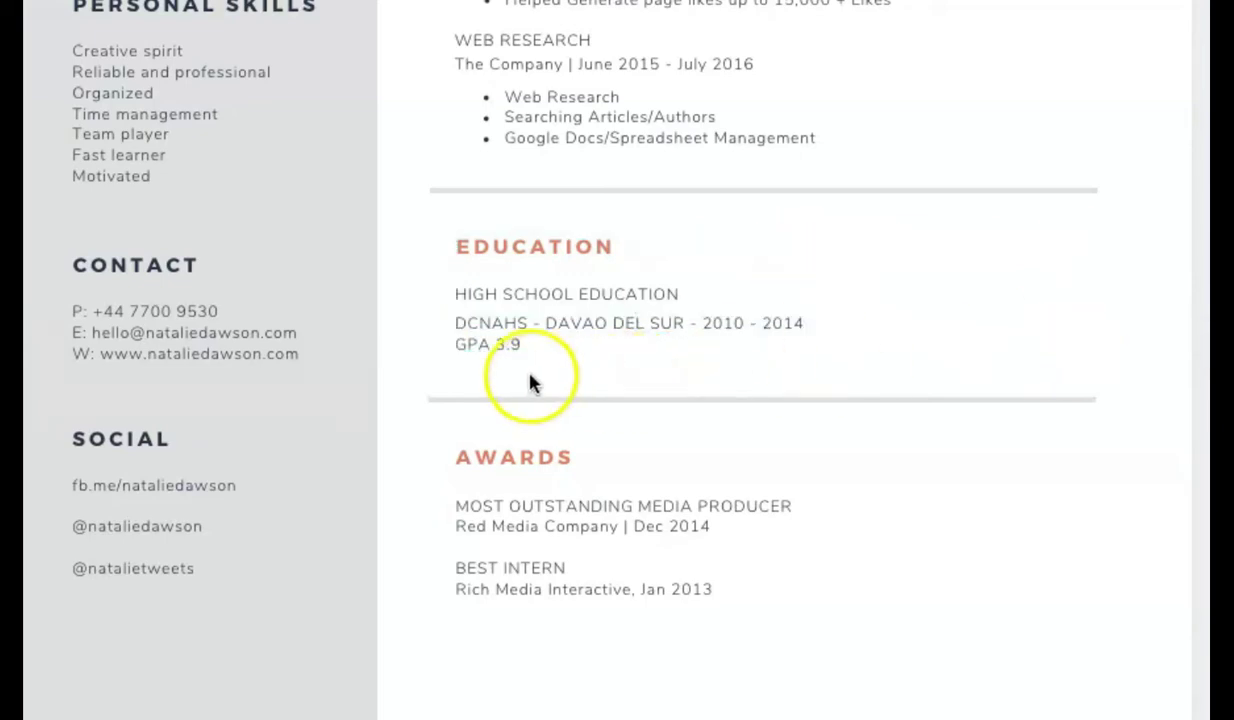
Step: Delete the GPA 3.9 line from the Education text
{"action": "left_click", "coordinate": [504, 350]}
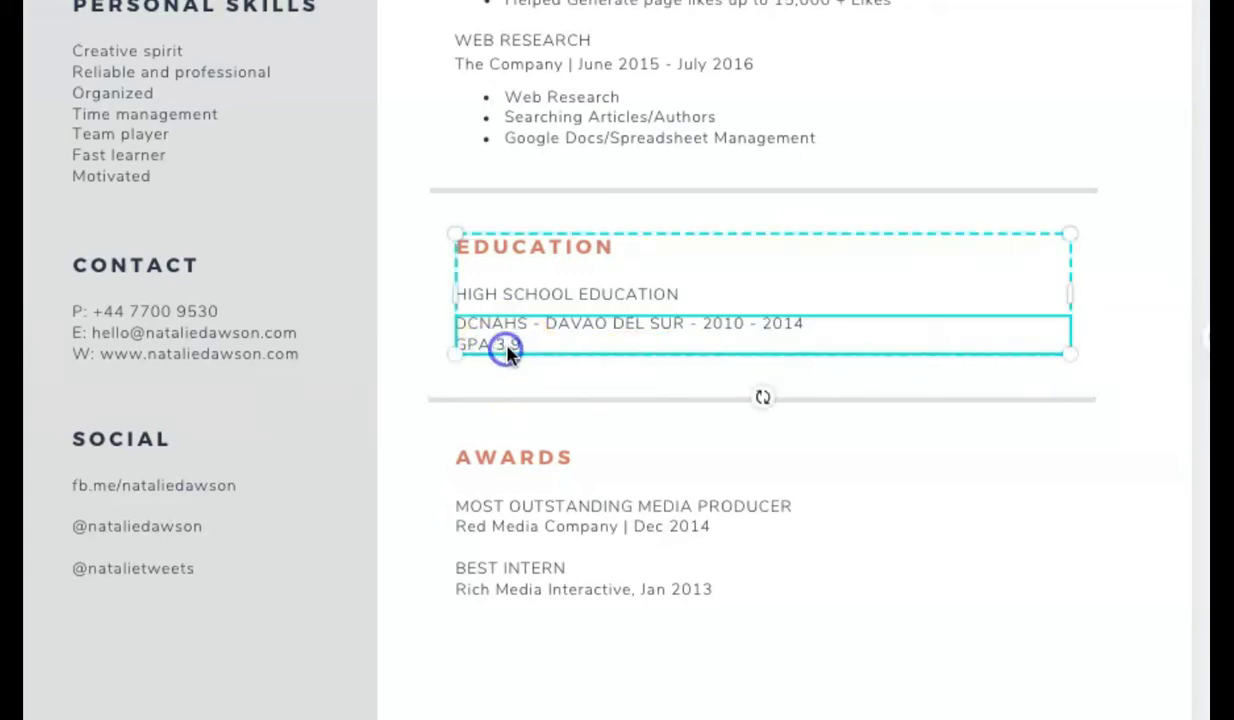
{"action": "triple_click", "coordinate": [515, 342]}
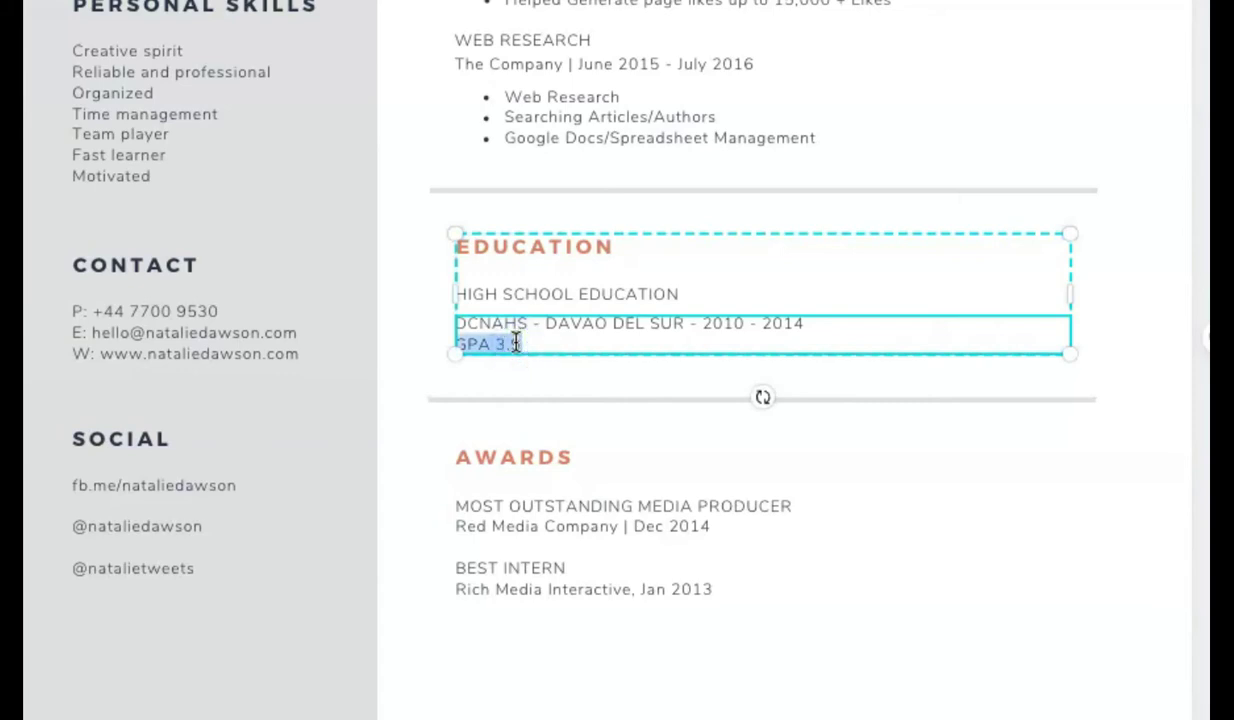
{"action": "key", "text": "BackSpace"}
{"action": "left_click", "coordinate": [535, 337]}
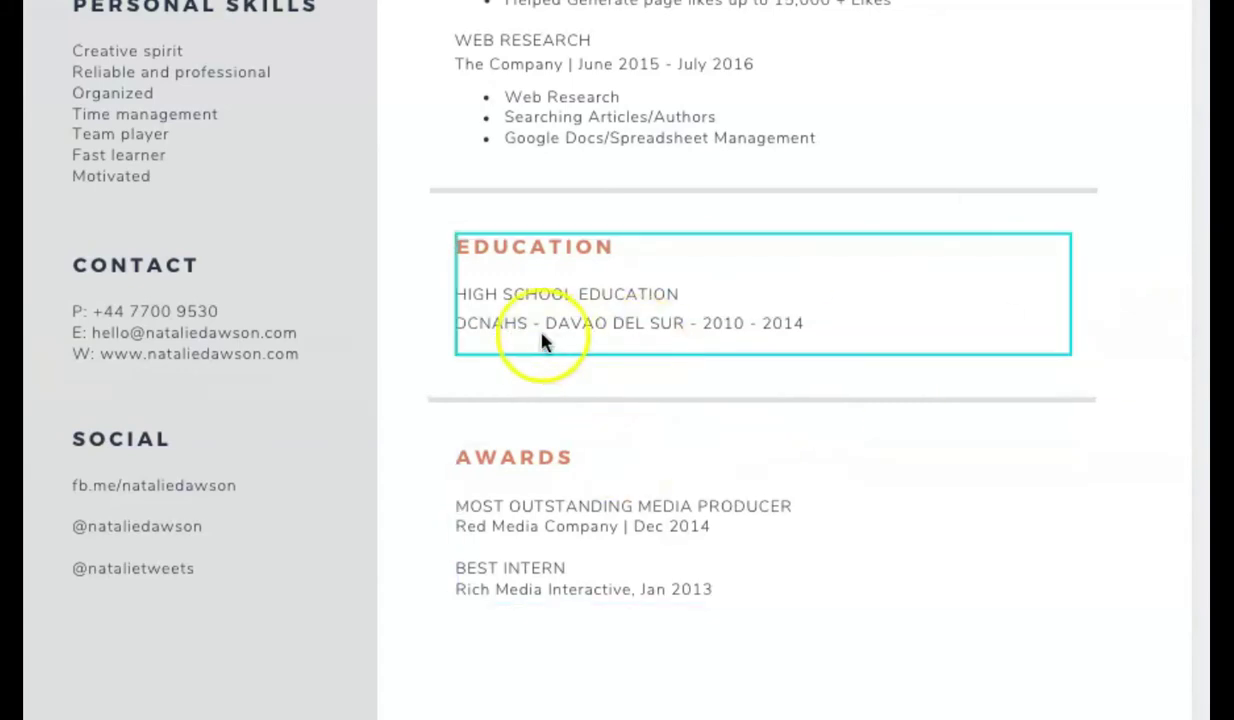
{"action": "left_click", "coordinate": [482, 331]}
Step: Remove the stray A so the school abbreviation reads DCNHS
{"action": "left_click", "coordinate": [482, 328]}
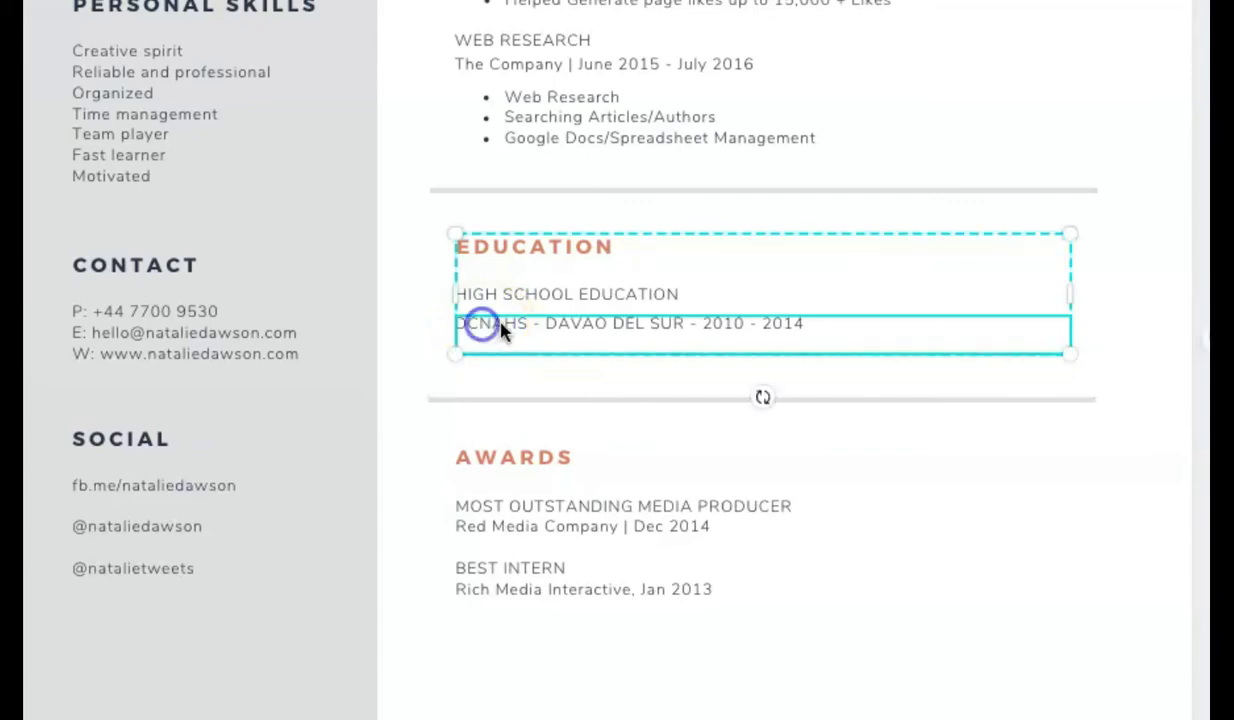
{"action": "double_click", "coordinate": [504, 323]}
{"action": "left_click", "coordinate": [499, 323]}
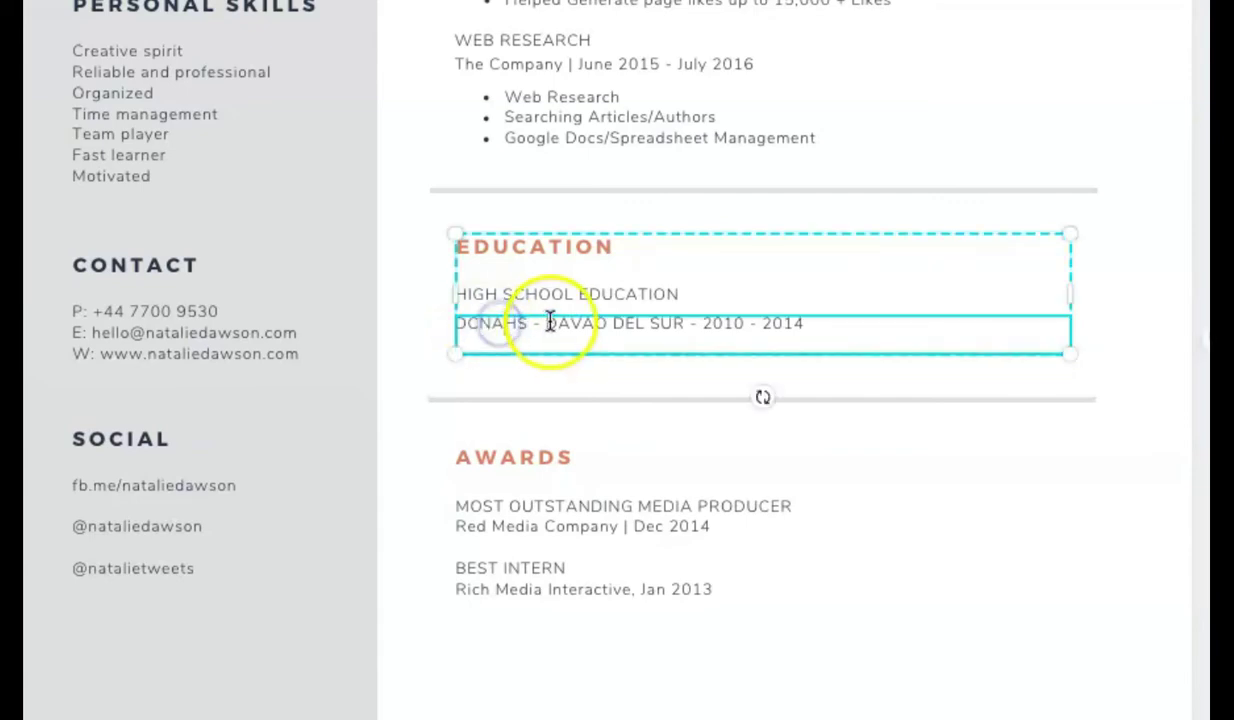
{"action": "key", "text": "BackSpace"}
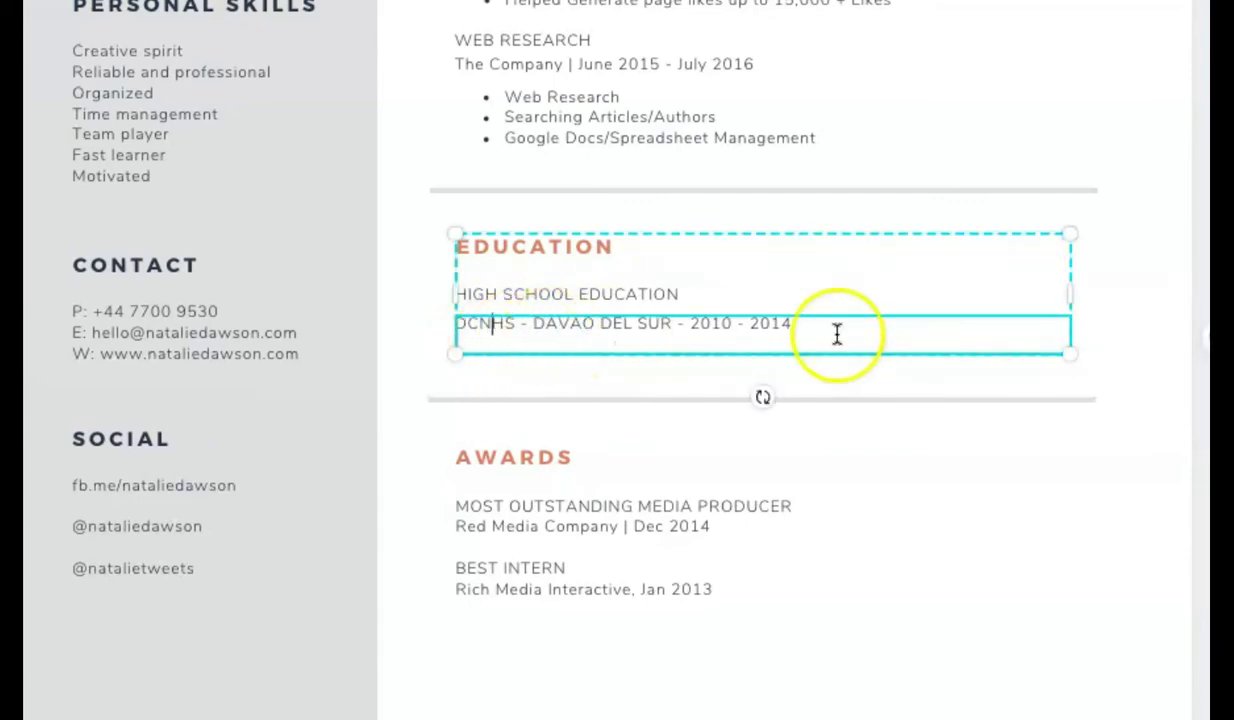
{"action": "key", "text": "Escape"}
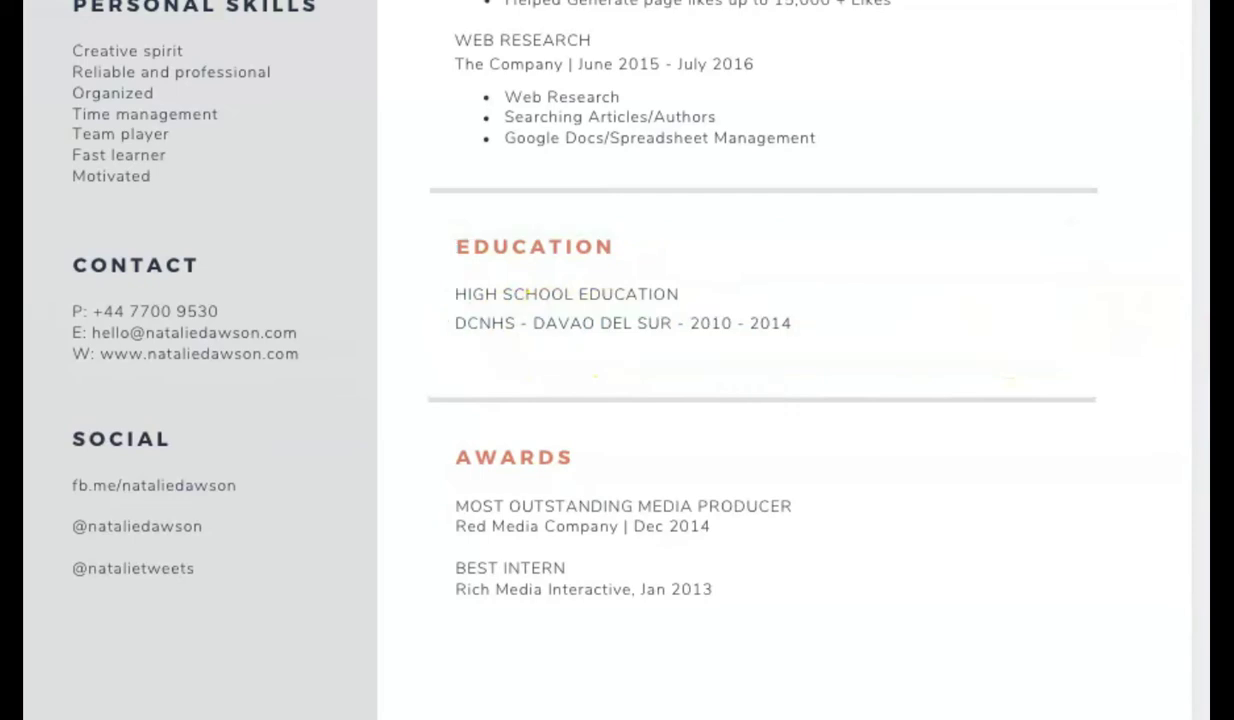
{"action": "left_click", "coordinate": [752, 325]}
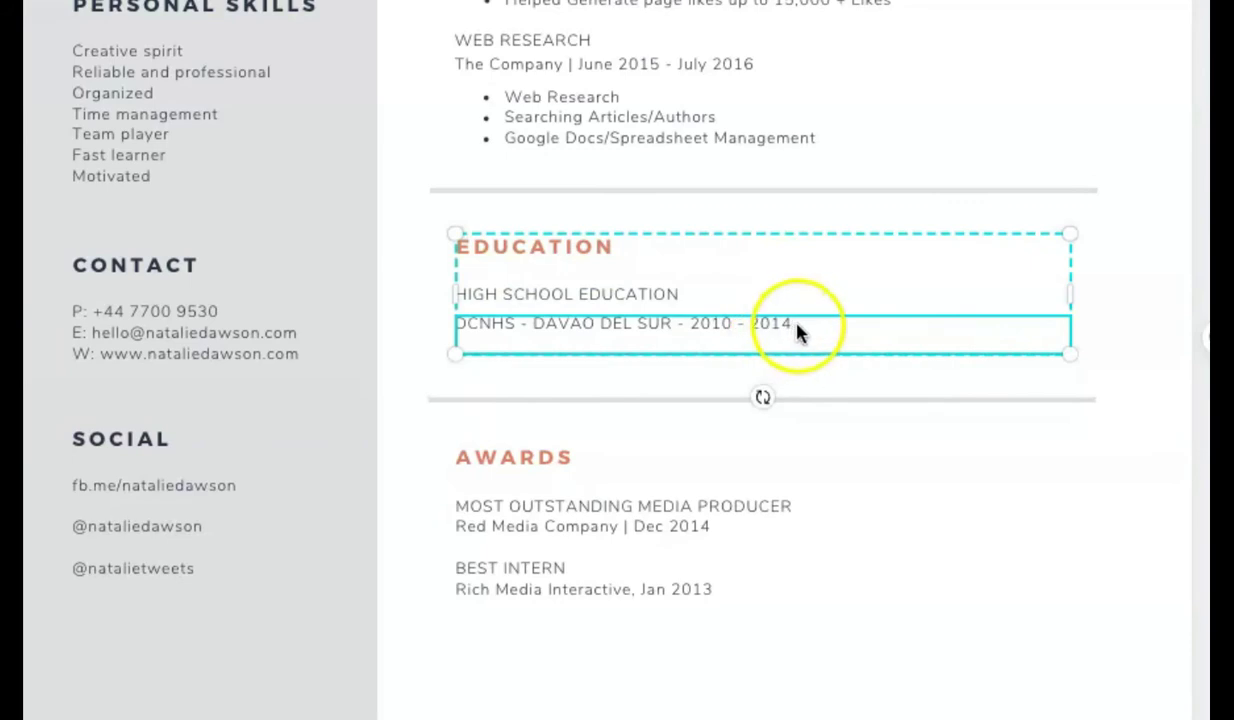
{"action": "key", "text": "Escape"}
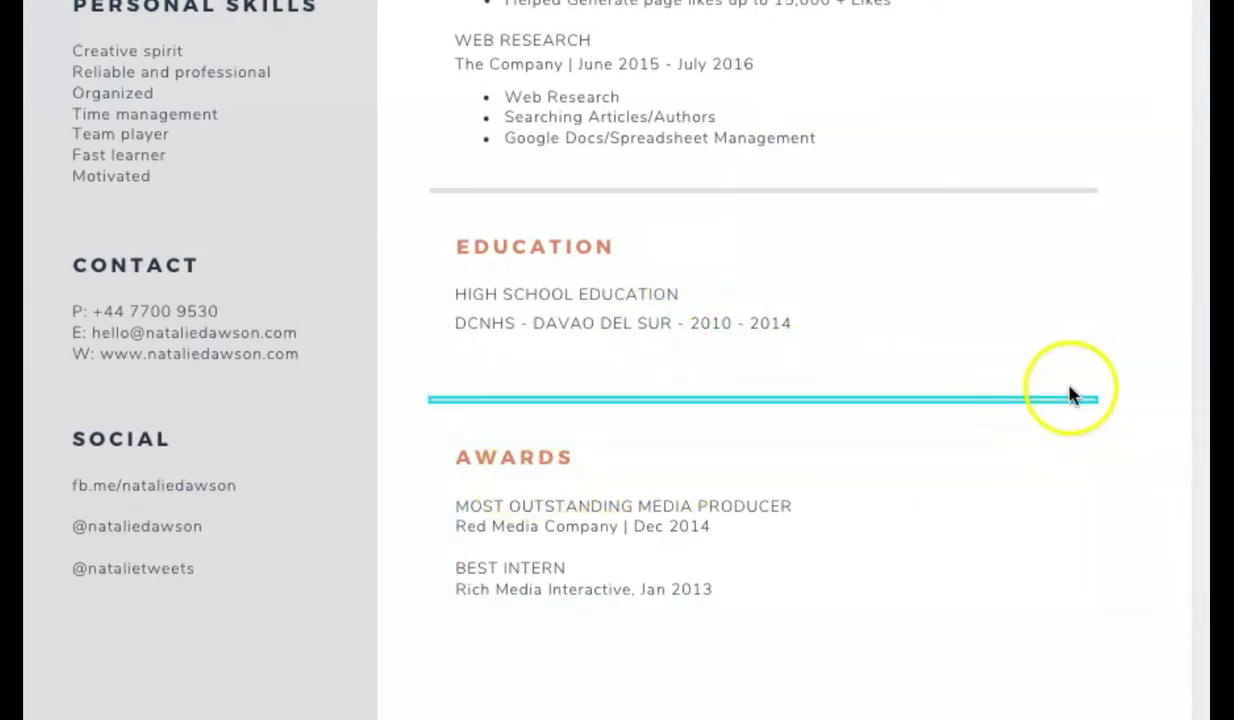
Step: Overwrite the AWARDS heading with WEBINARS ATTENDED
{"action": "left_click", "coordinate": [543, 459]}
{"action": "double_click", "coordinate": [545, 457]}
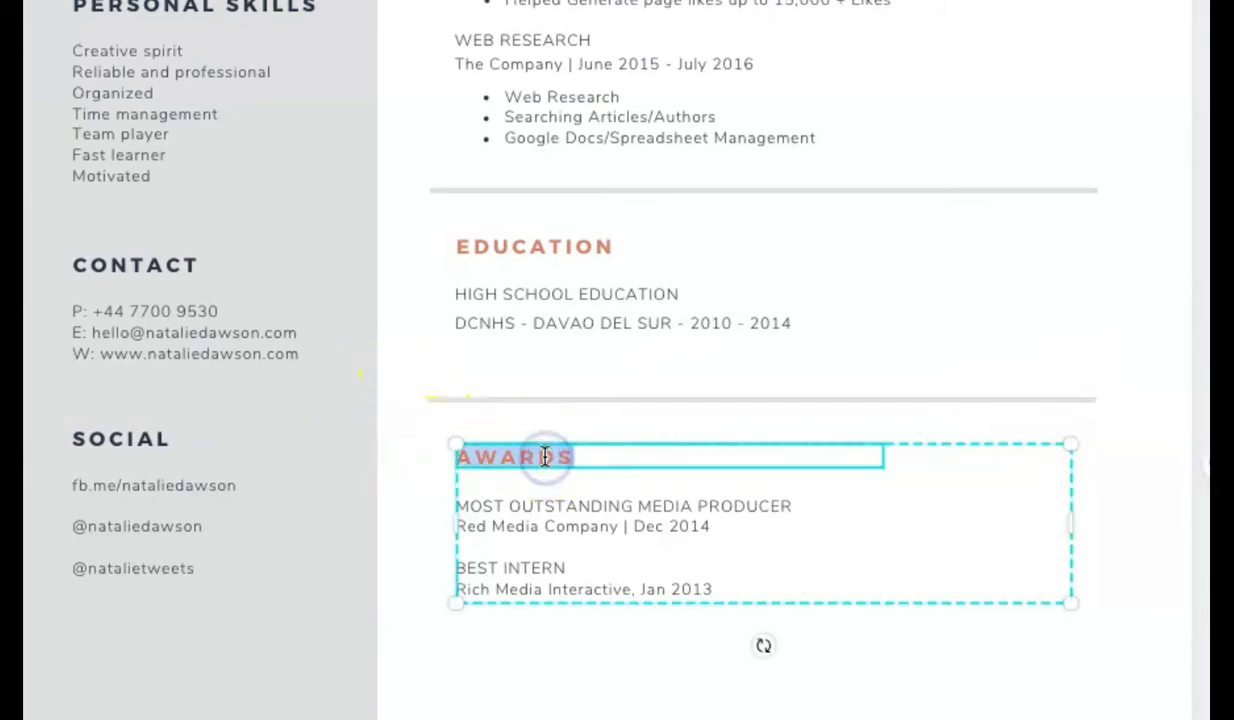
{"action": "type", "text": "WEIN"}
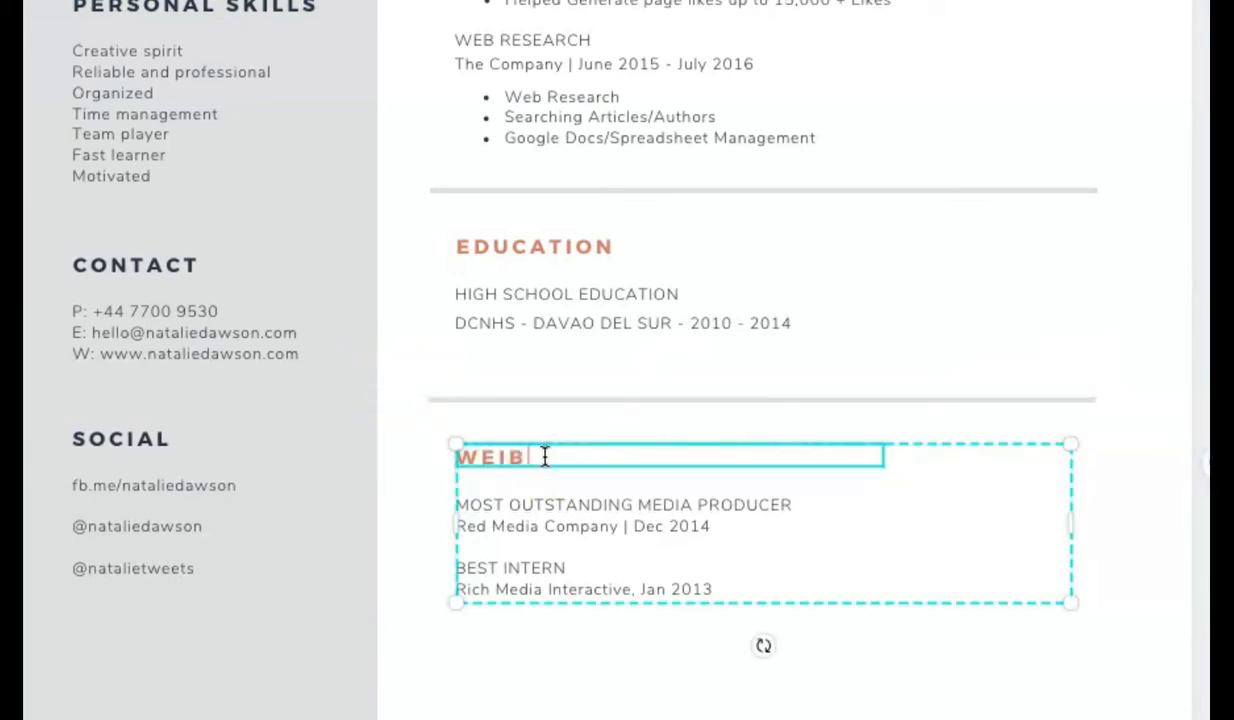
{"action": "key", "text": "BackSpace"}
{"action": "key", "text": "BackSpace"}
{"action": "type", "text": "BINARS ATT"}
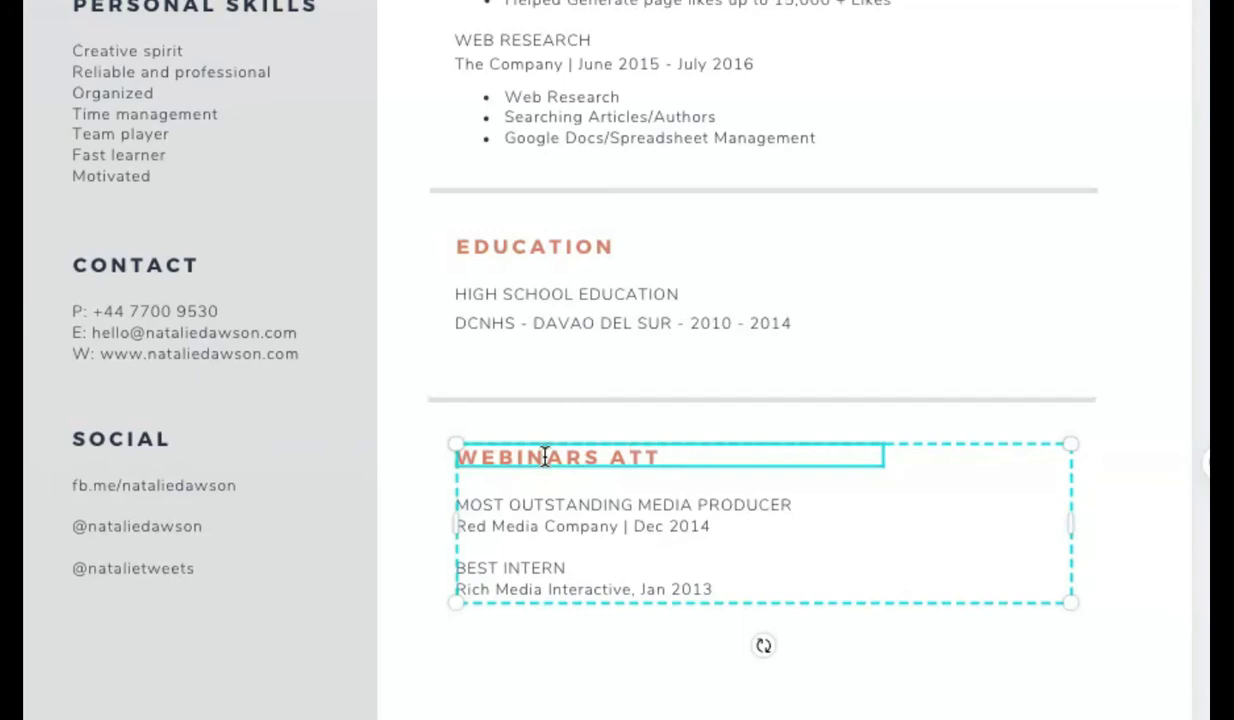
{"action": "type", "text": "ENDED"}
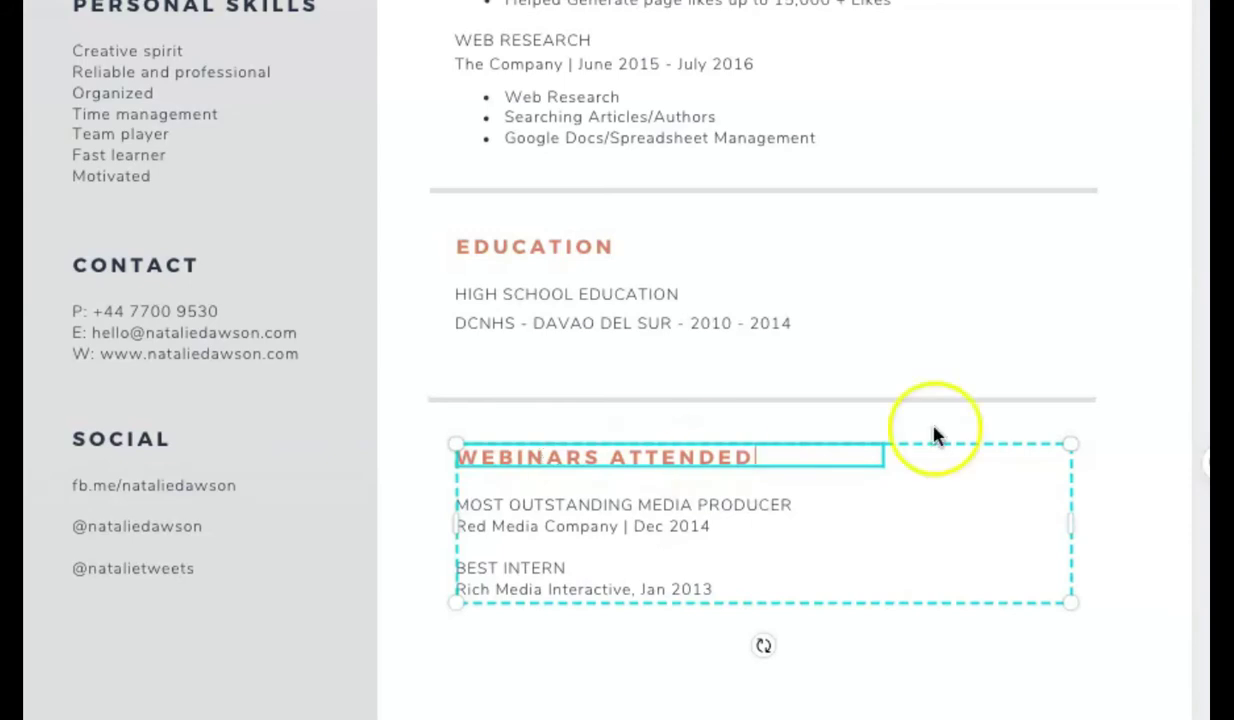
{"action": "left_click", "coordinate": [913, 432]}
Step: Correct the heading's first word back to WEBINARS after a mistaken COURSES
{"action": "left_click", "coordinate": [557, 459]}
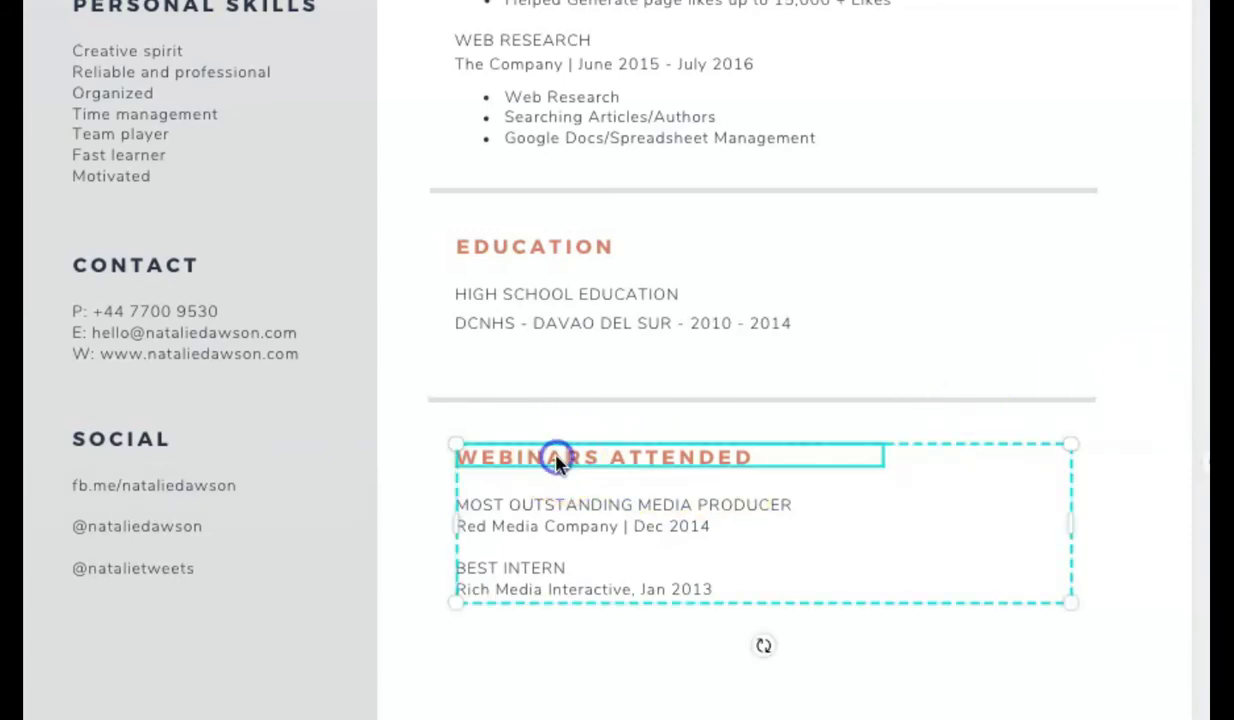
{"action": "double_click", "coordinate": [557, 457]}
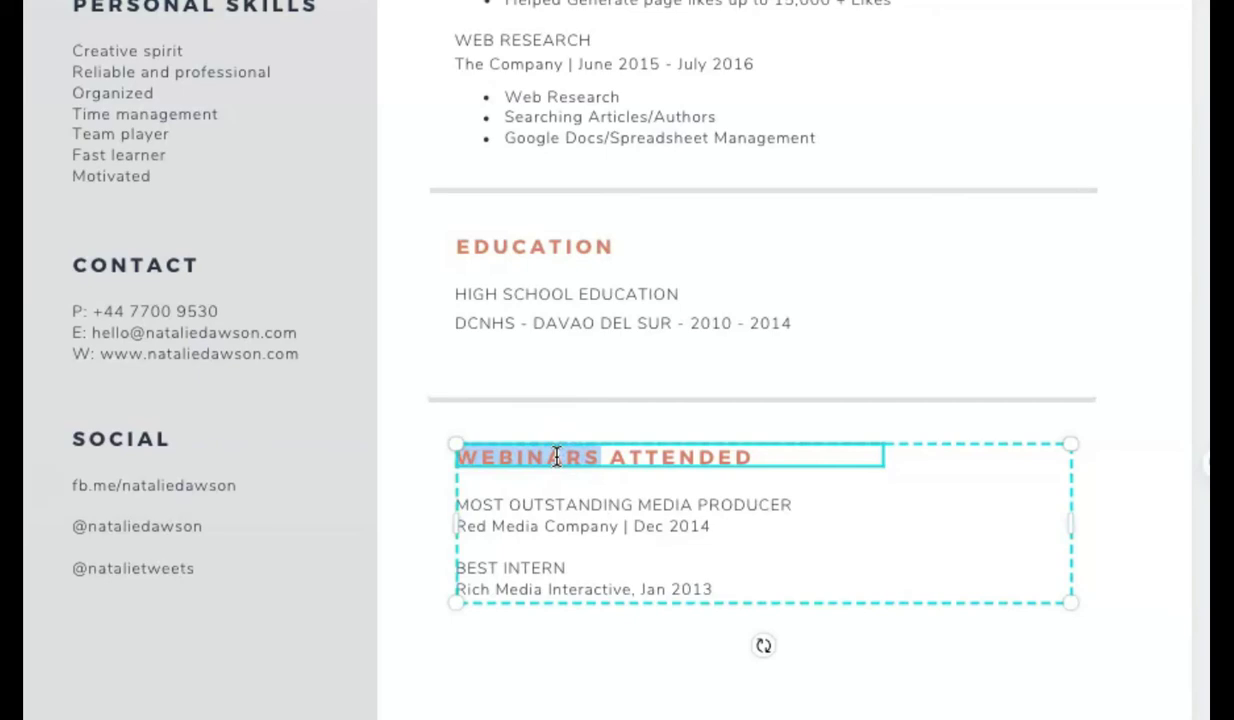
{"action": "type", "text": "COURSES"}
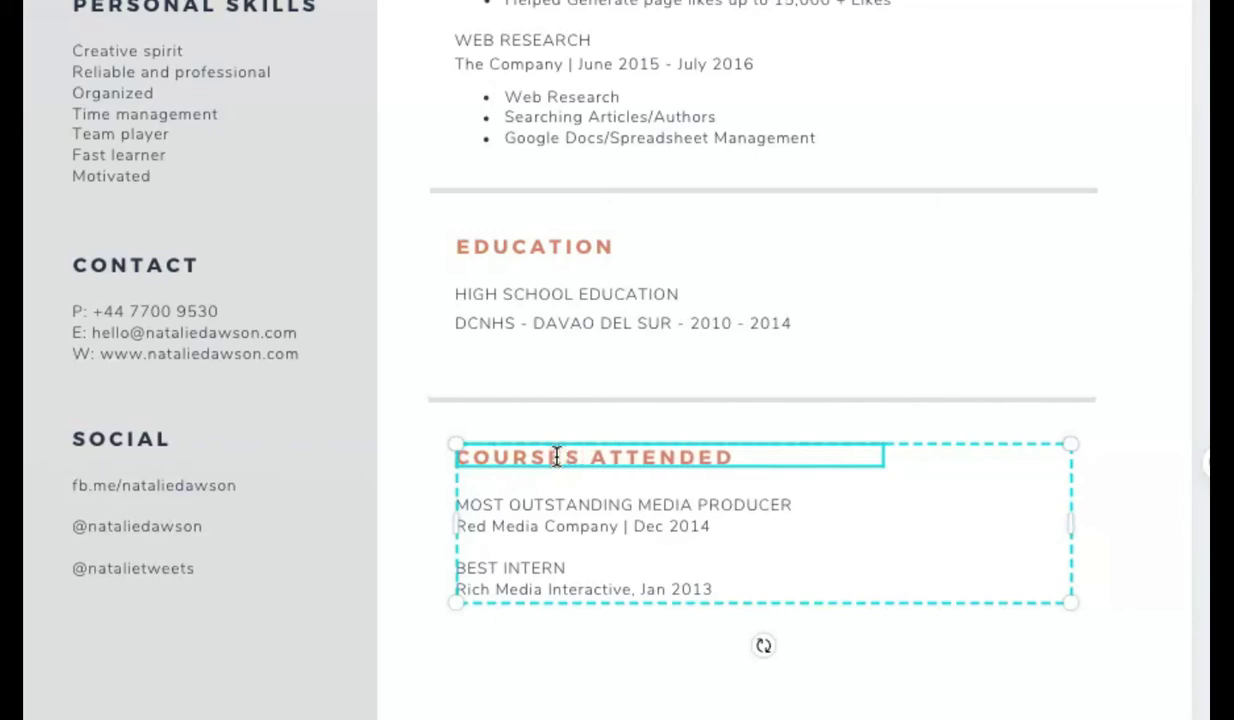
{"action": "key", "text": "BackSpace"}
{"action": "key", "text": "BackSpace"}
{"action": "key", "text": "BackSpace"}
{"action": "key", "text": "BackSpace"}
{"action": "key", "text": "BackSpace"}
{"action": "key", "text": "BackSpace"}
{"action": "key", "text": "BackSpace"}
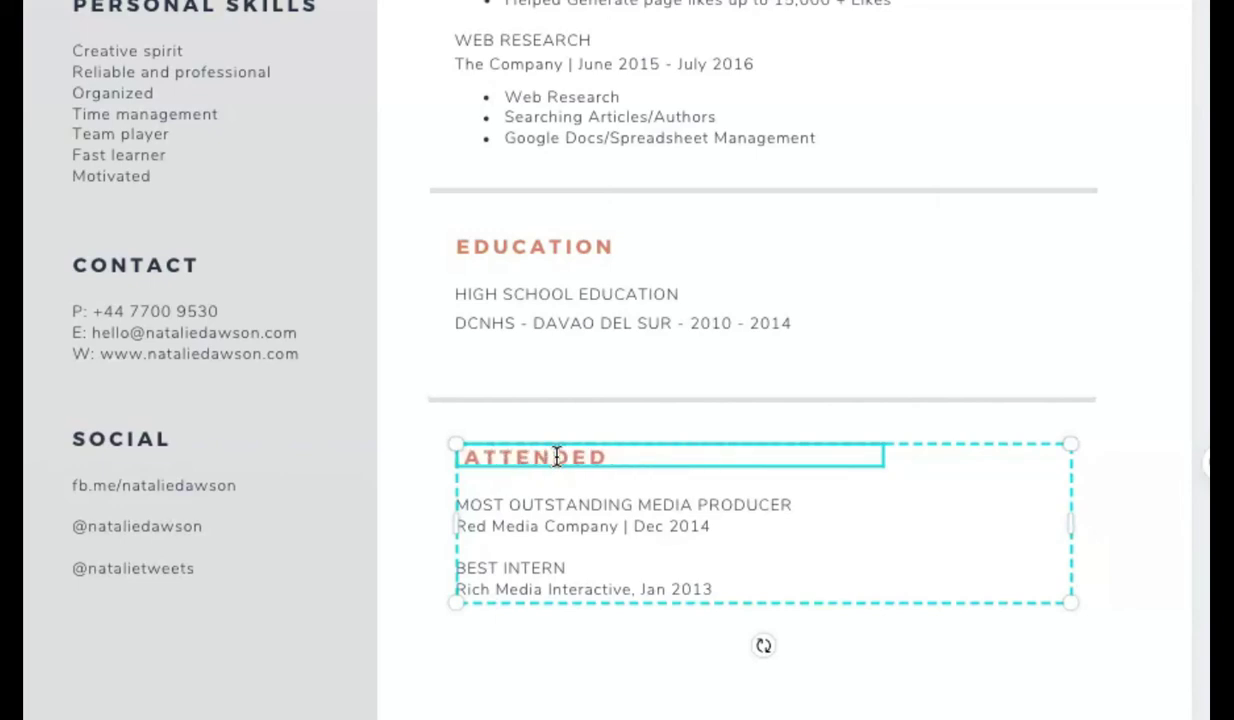
{"action": "type", "text": "WEBINAR"}
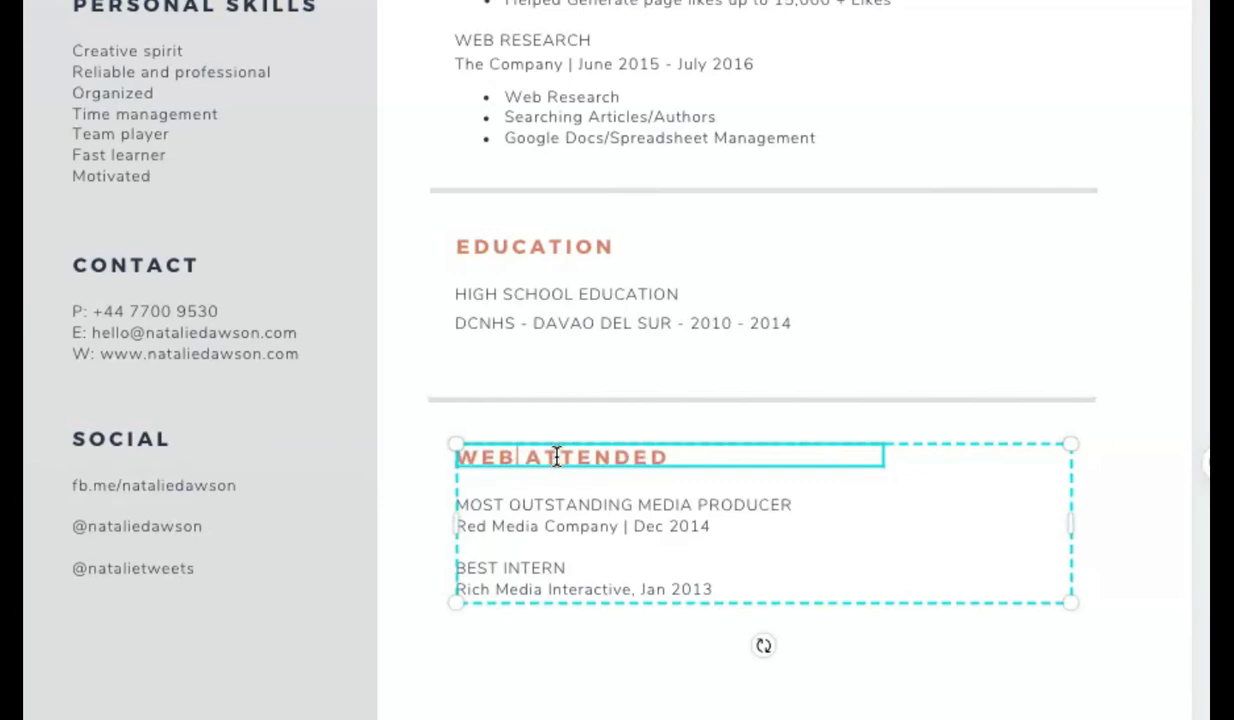
{"action": "type", "text": "S"}
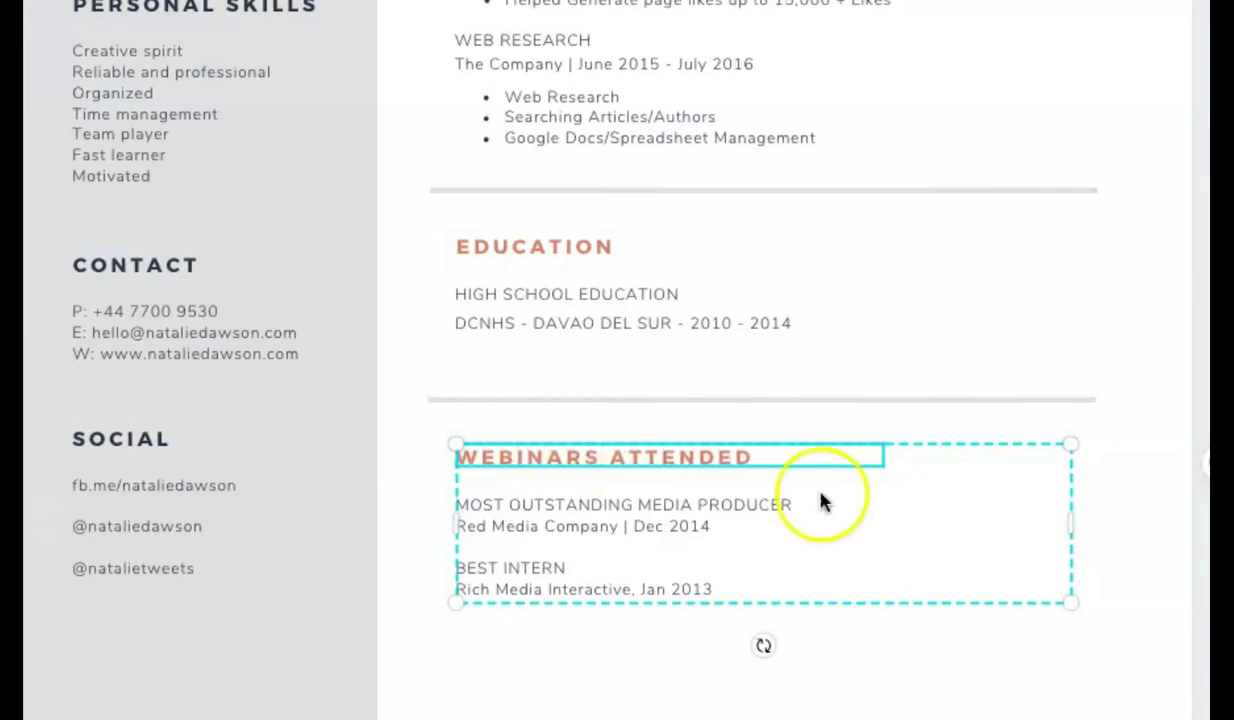
{"action": "left_click", "coordinate": [652, 400]}
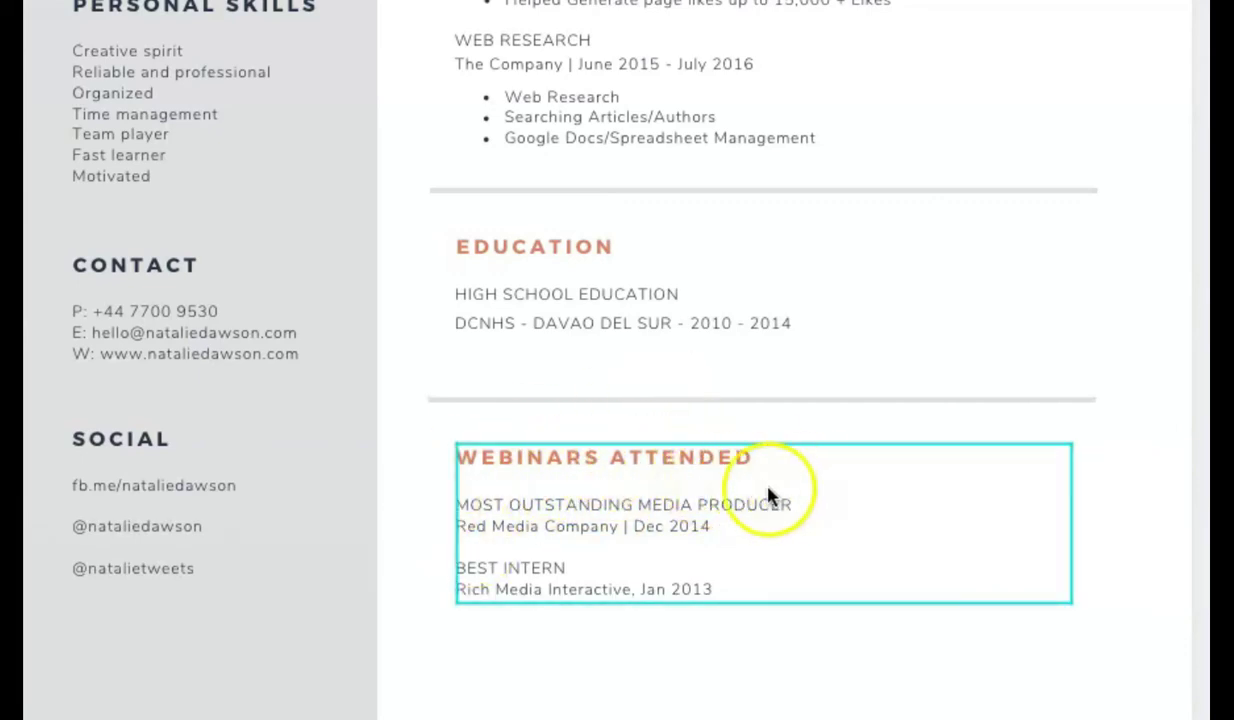
{"action": "left_click", "coordinate": [705, 508]}
Step: Retitle the first award HOW TO BECOME A VIRTUAL ASSISTANT and delete the Red Media Company | Dec 2014 line
{"action": "triple_click", "coordinate": [705, 506]}
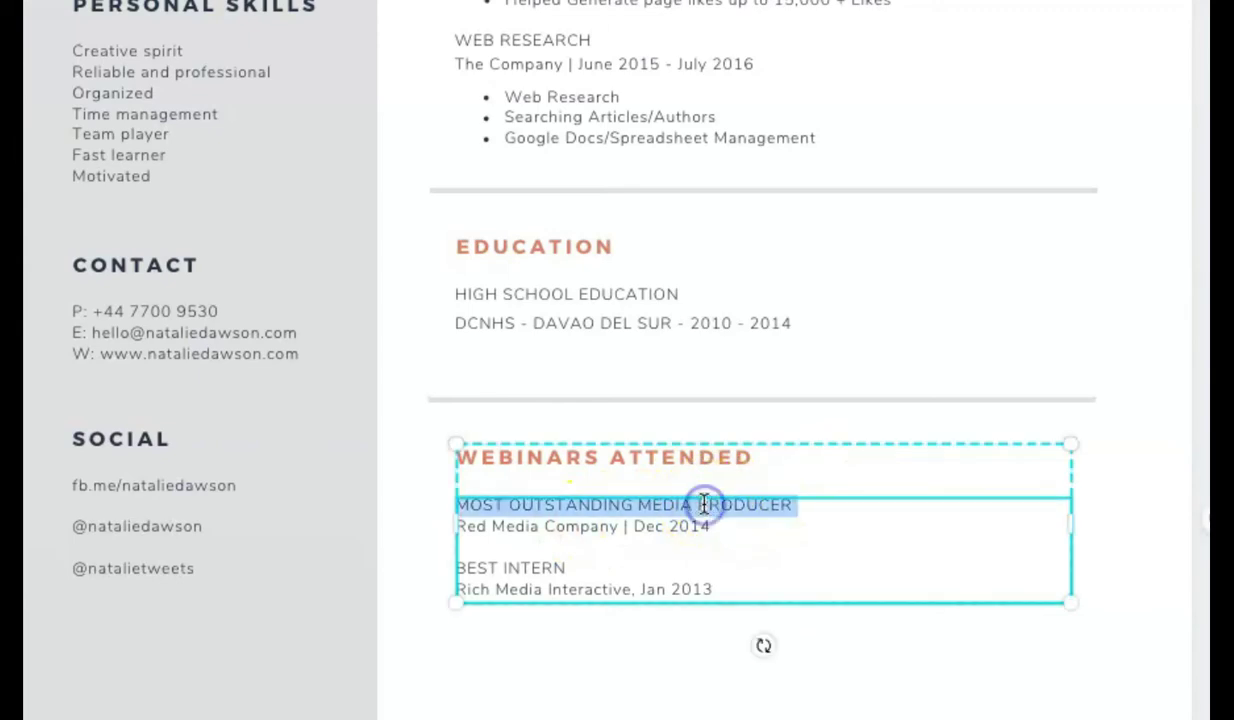
{"action": "type", "text": "HOW TO BE COMERed Media Company | Dec 2014"}
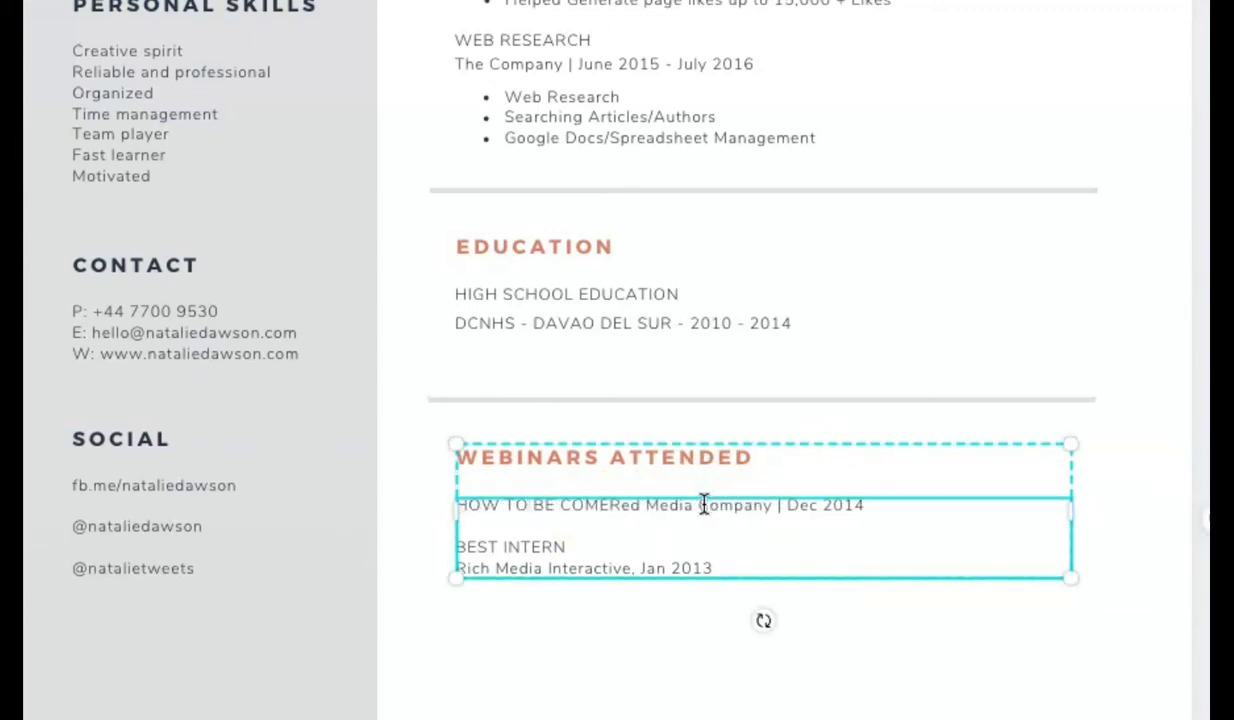
{"action": "key", "text": "BackSpace"}
{"action": "key", "text": "BackSpace"}
{"action": "key", "text": "BackSpace"}
{"action": "key", "text": "BackSpace"}
{"action": "key", "text": "BackSpace"}
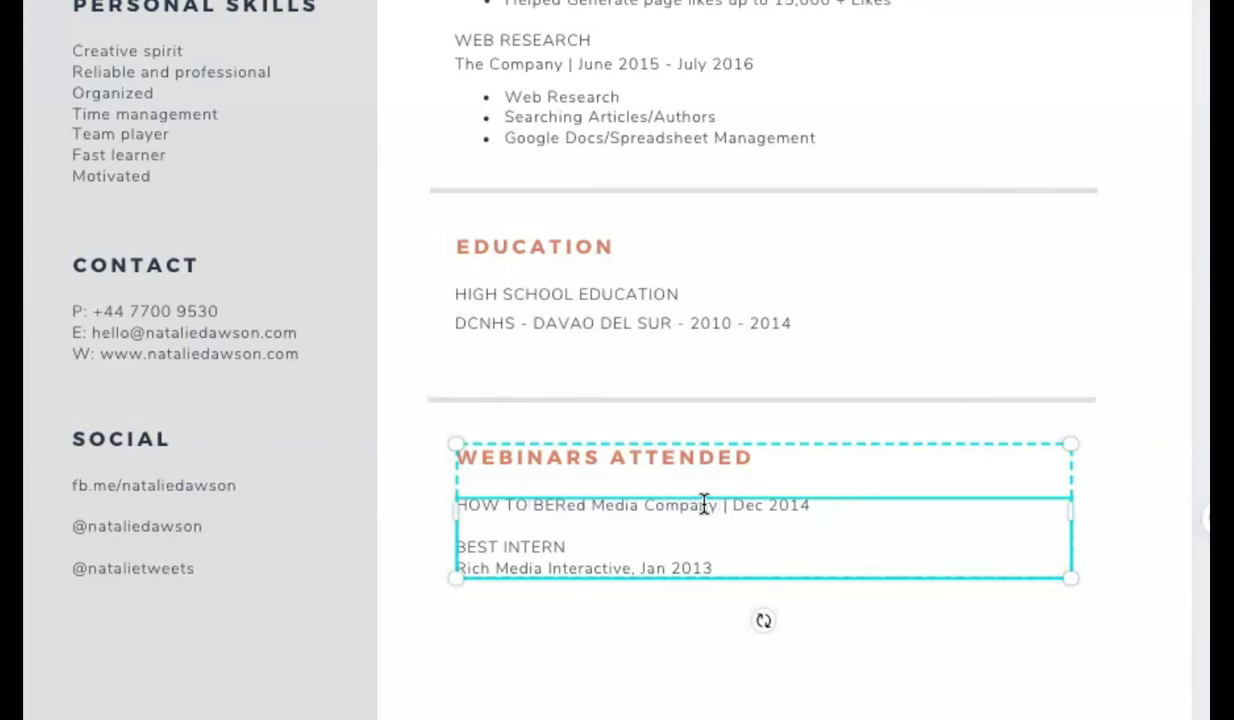
{"action": "type", "text": "COME "}
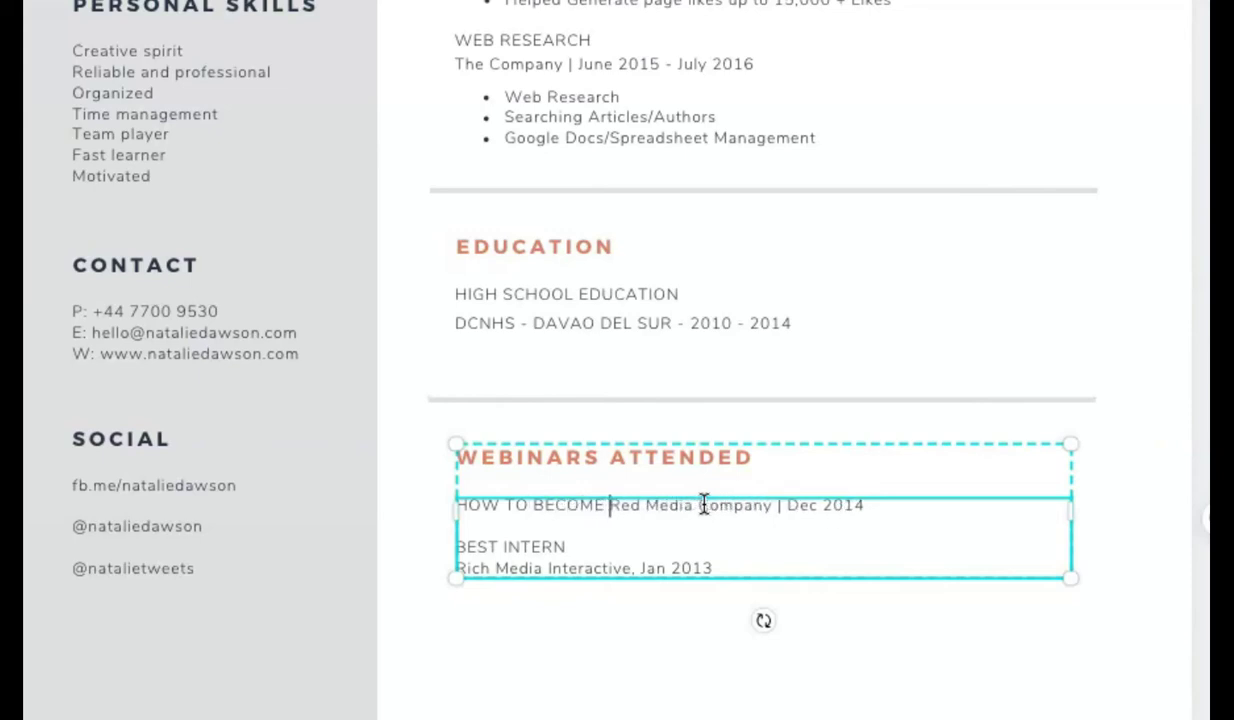
{"action": "type", "text": "A VI"}
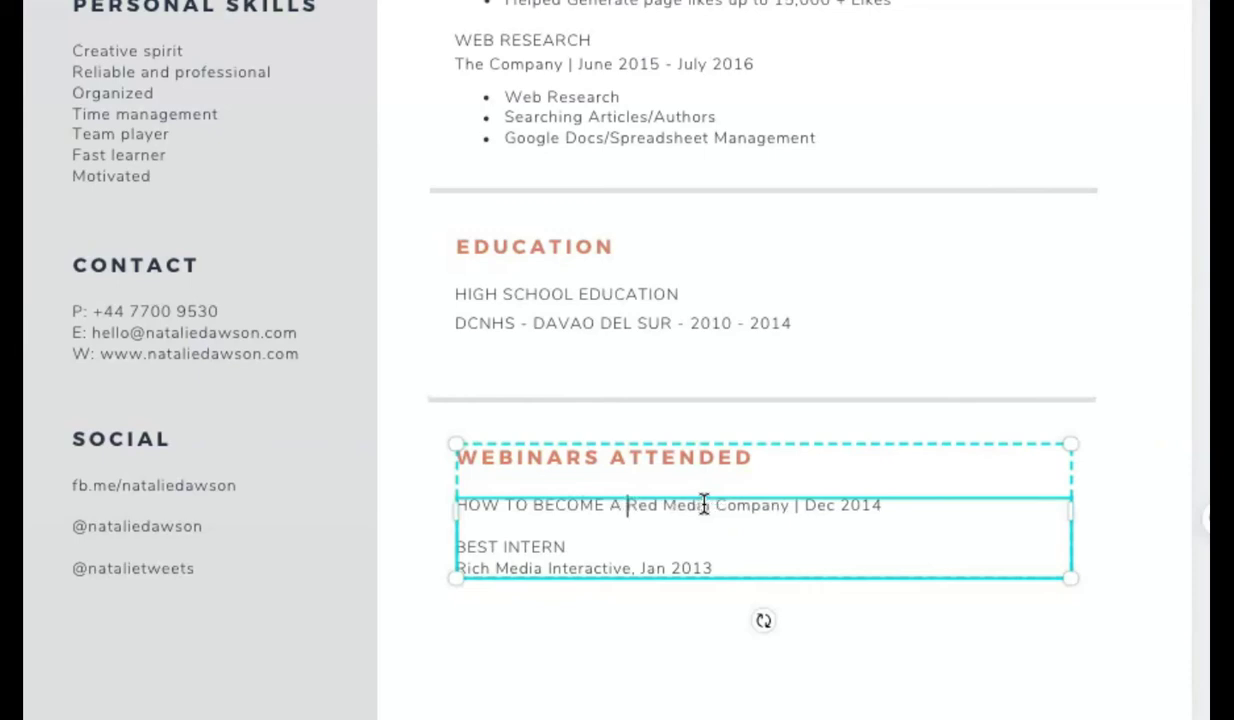
{"action": "type", "text": "RTUAL"}
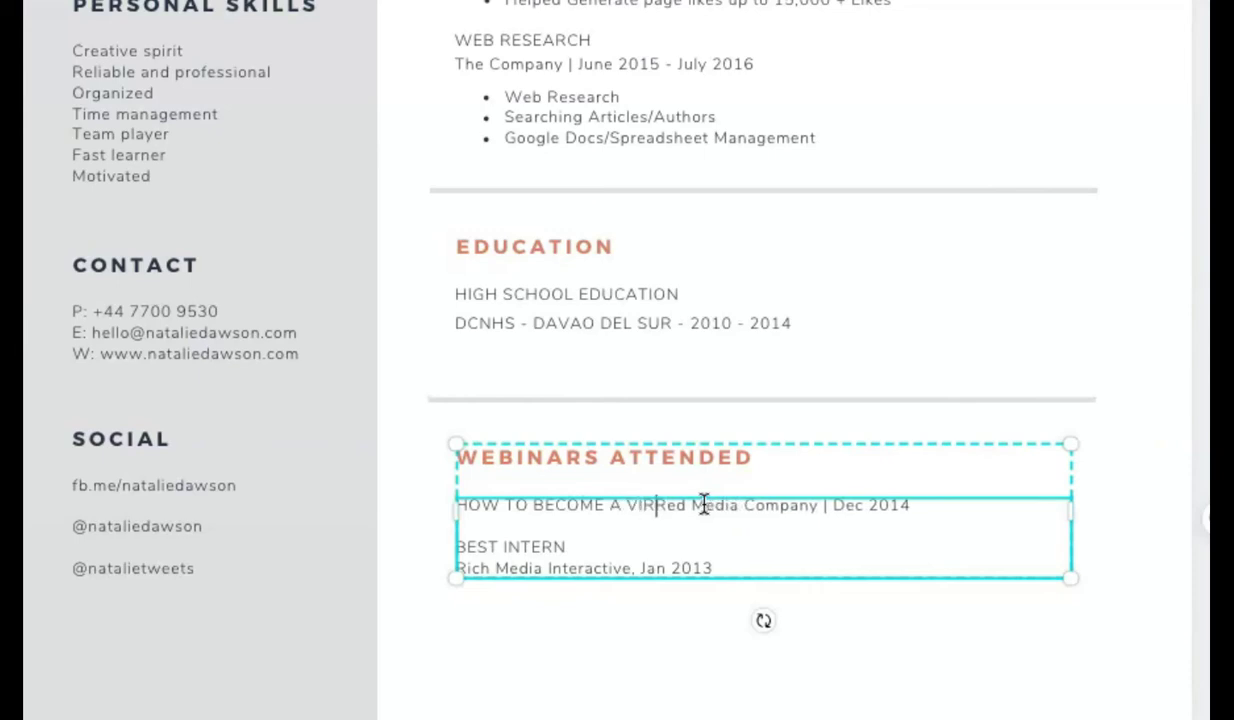
{"action": "type", "text": " ASSISTANT"}
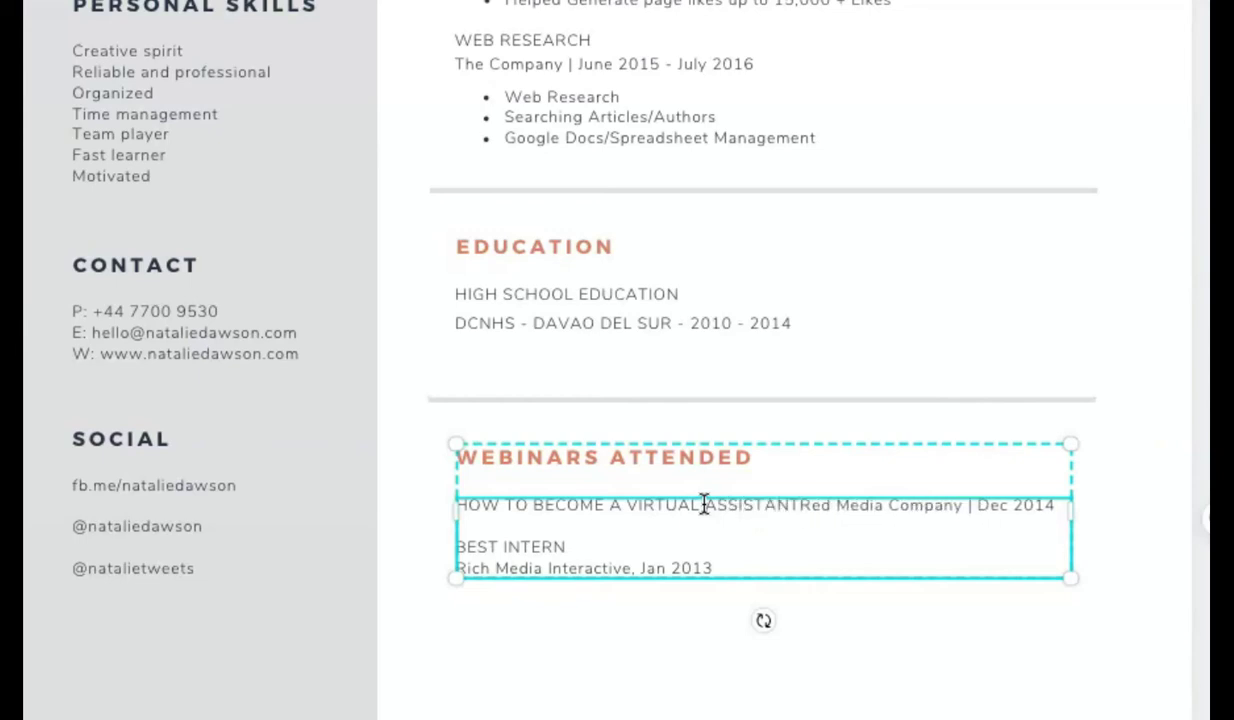
{"action": "key", "text": "Return"}
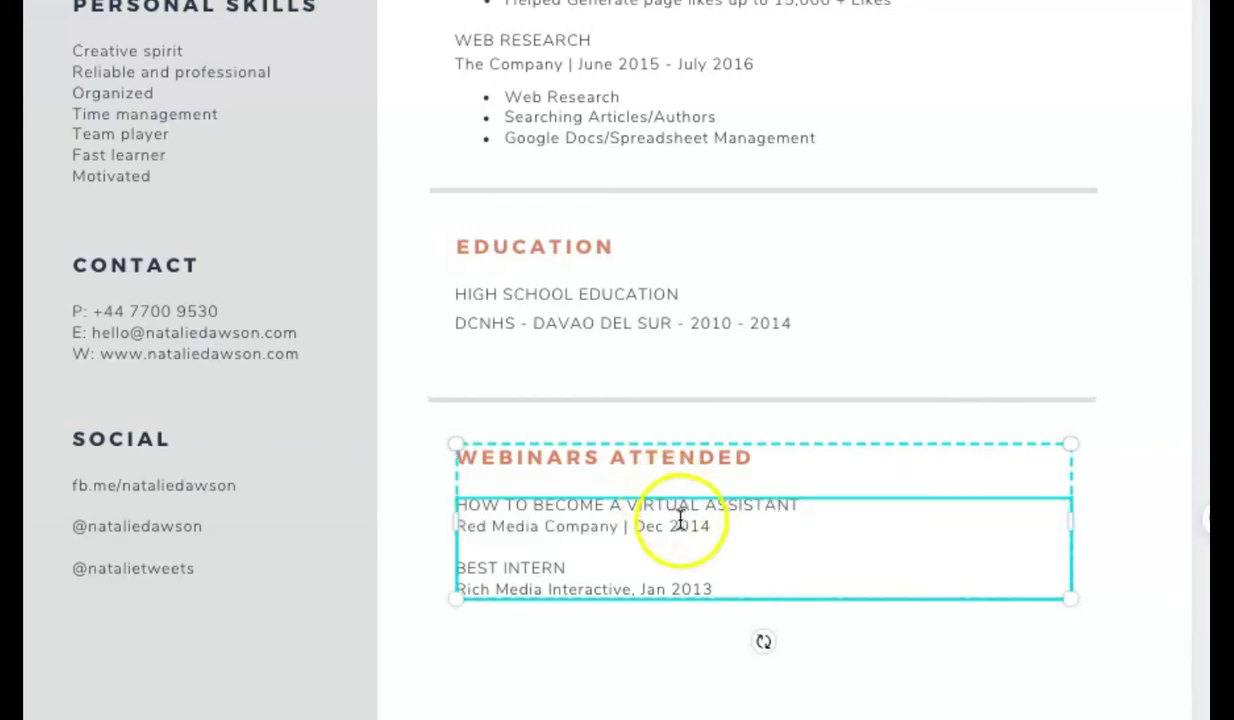
{"action": "left_click", "coordinate": [598, 530]}
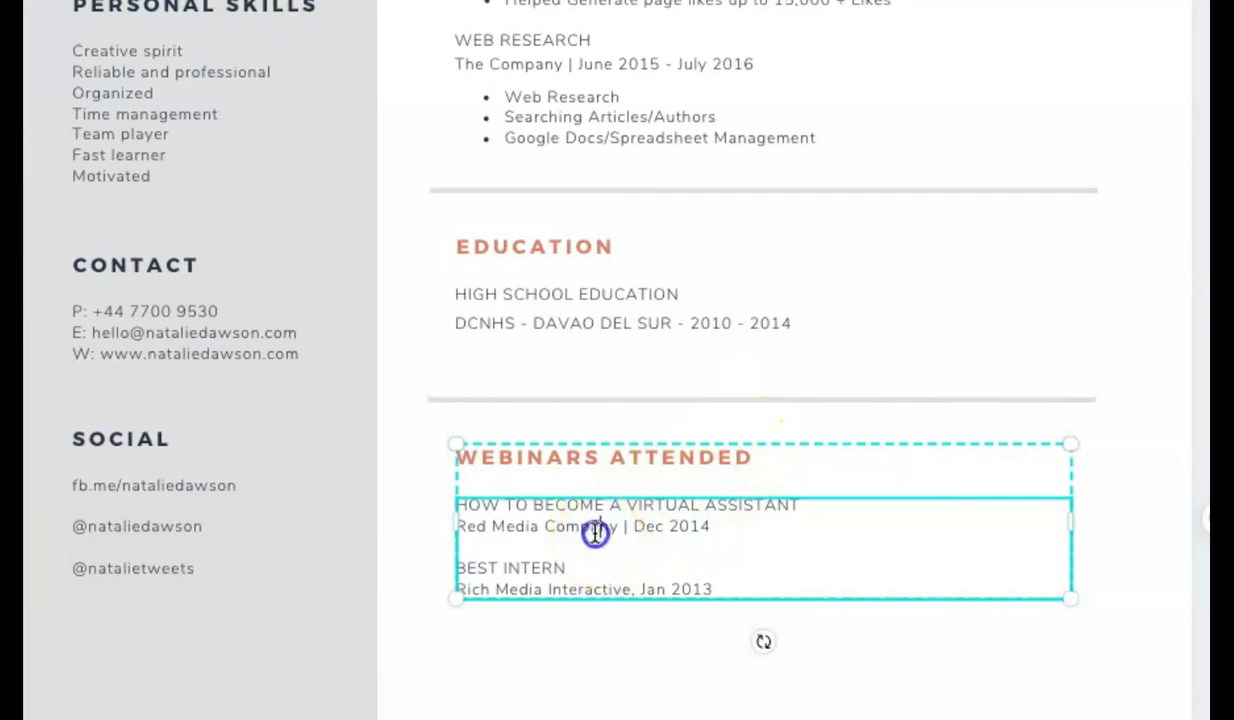
{"action": "left_click_drag", "start_coordinate": [714, 527], "coordinate": [466, 519]}
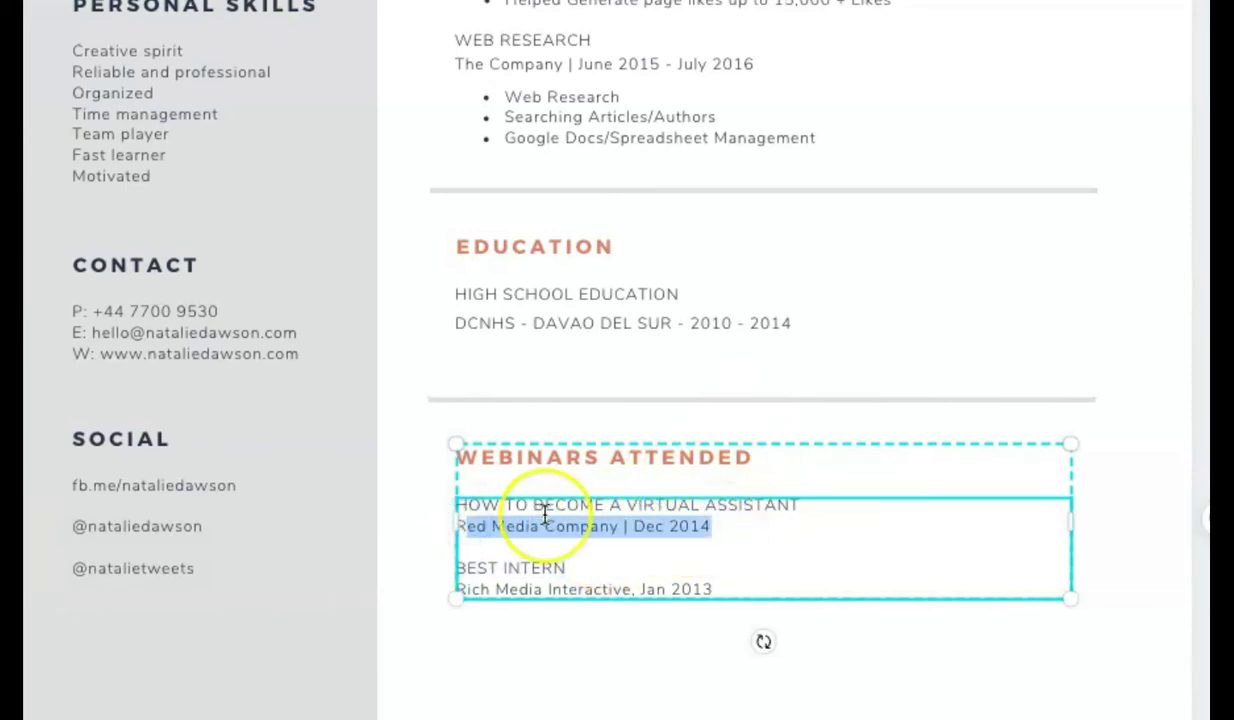
{"action": "key", "text": "BackSpace"}
{"action": "key", "text": "BackSpace"}
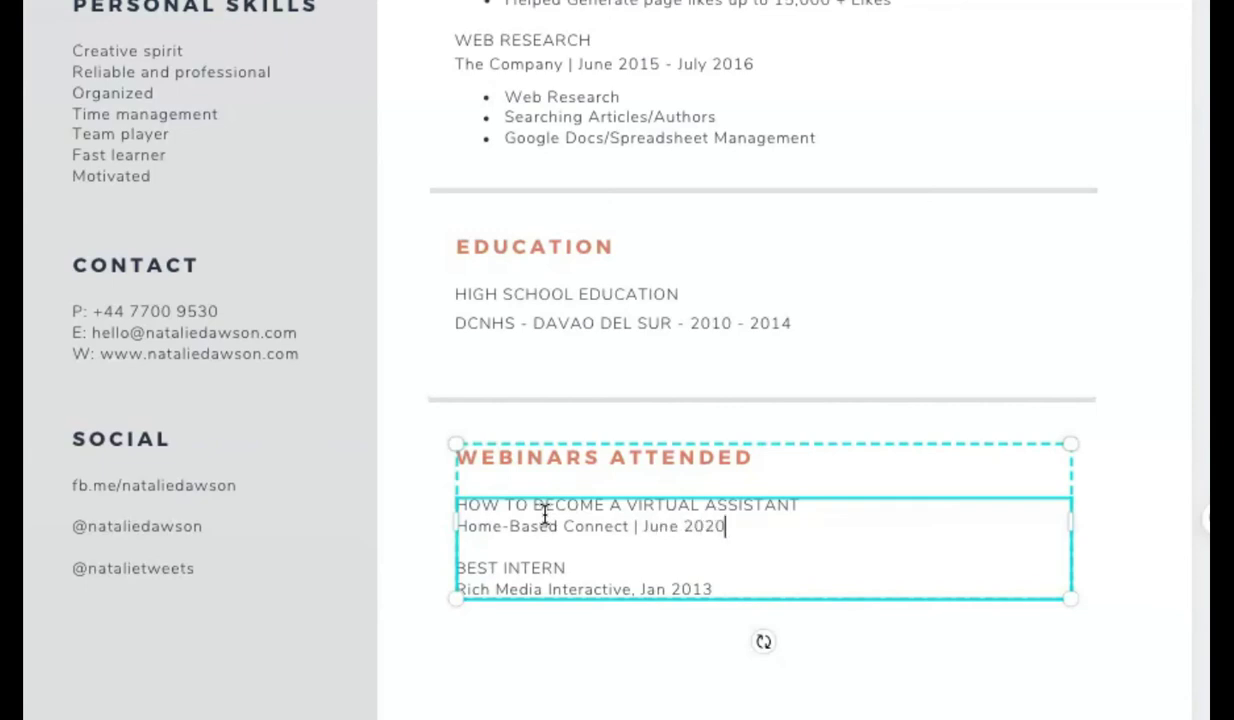
Step: Replace the BEST INTERN title with SOCIAL MEDIA MANAGEMENT
{"action": "triple_click", "coordinate": [505, 573]}
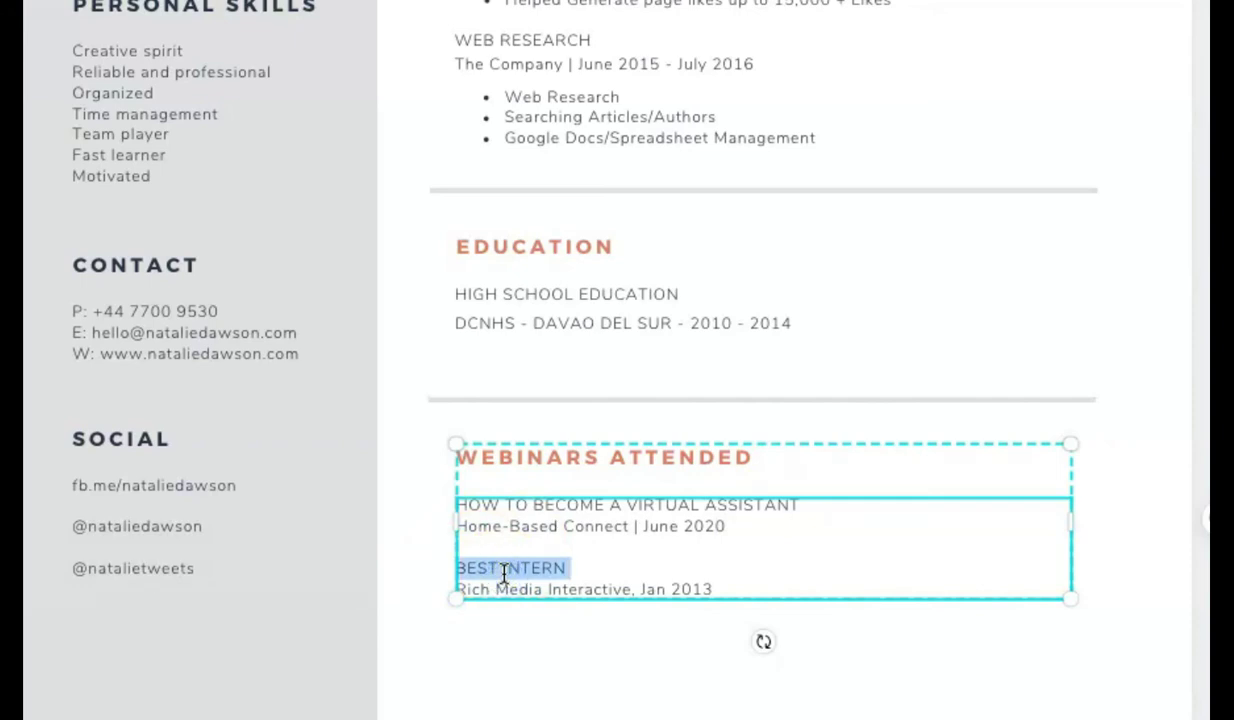
{"action": "key", "text": "BackSpace"}
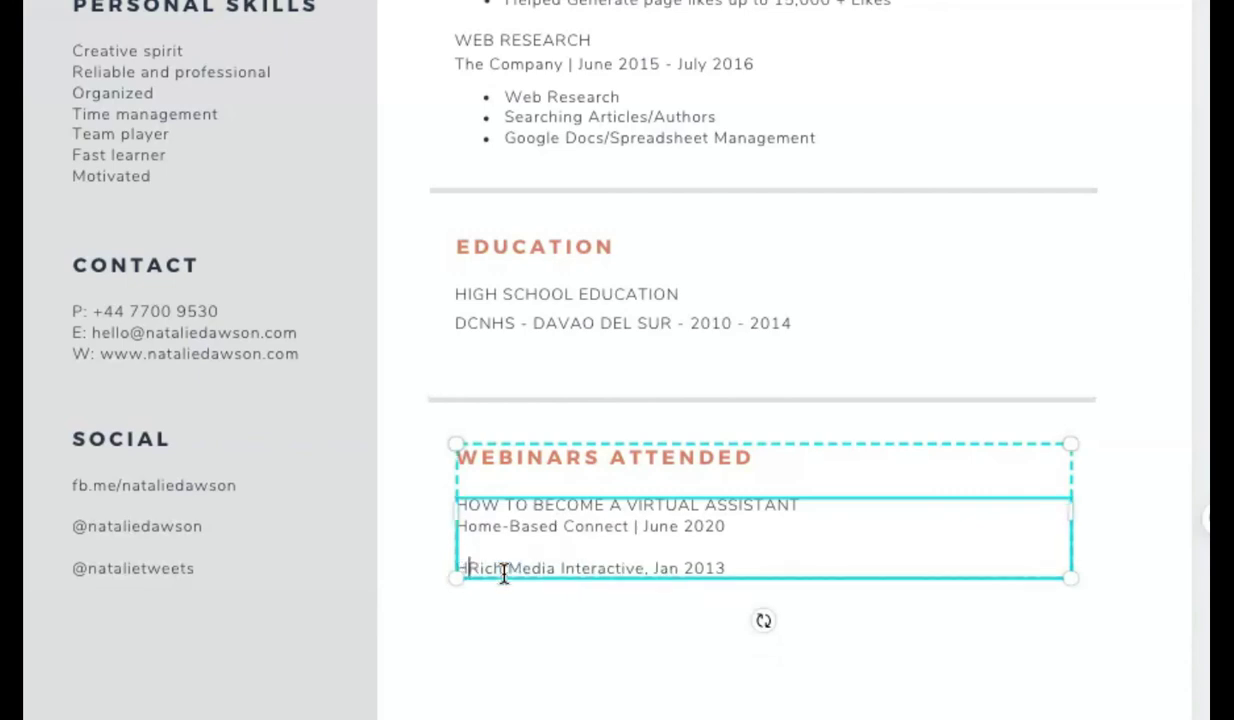
{"action": "type", "text": "H"}
{"action": "key", "text": "BackSpace"}
{"action": "type", "text": "Social"}
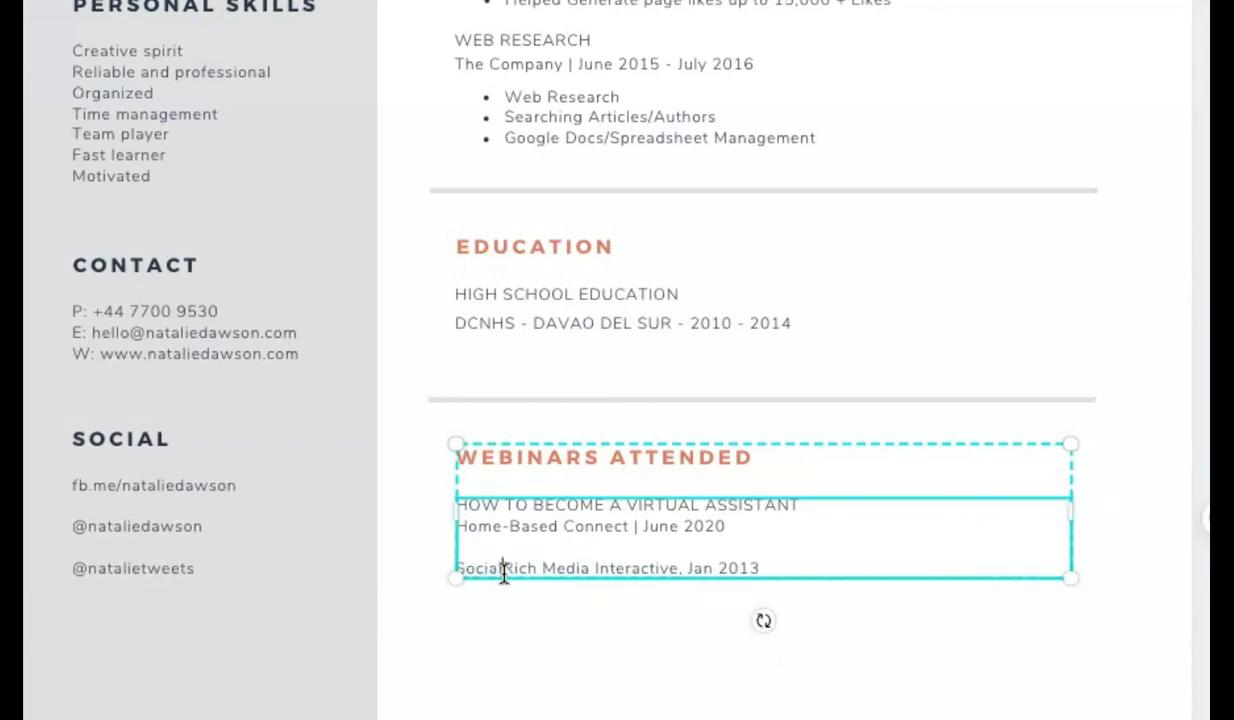
{"action": "key", "text": "BackSpace"}
{"action": "key", "text": "BackSpace"}
{"action": "key", "text": "BackSpace"}
{"action": "key", "text": "BackSpace"}
{"action": "key", "text": "BackSpace"}
{"action": "key", "text": "BackSpace"}
{"action": "type", "text": "OCI"}
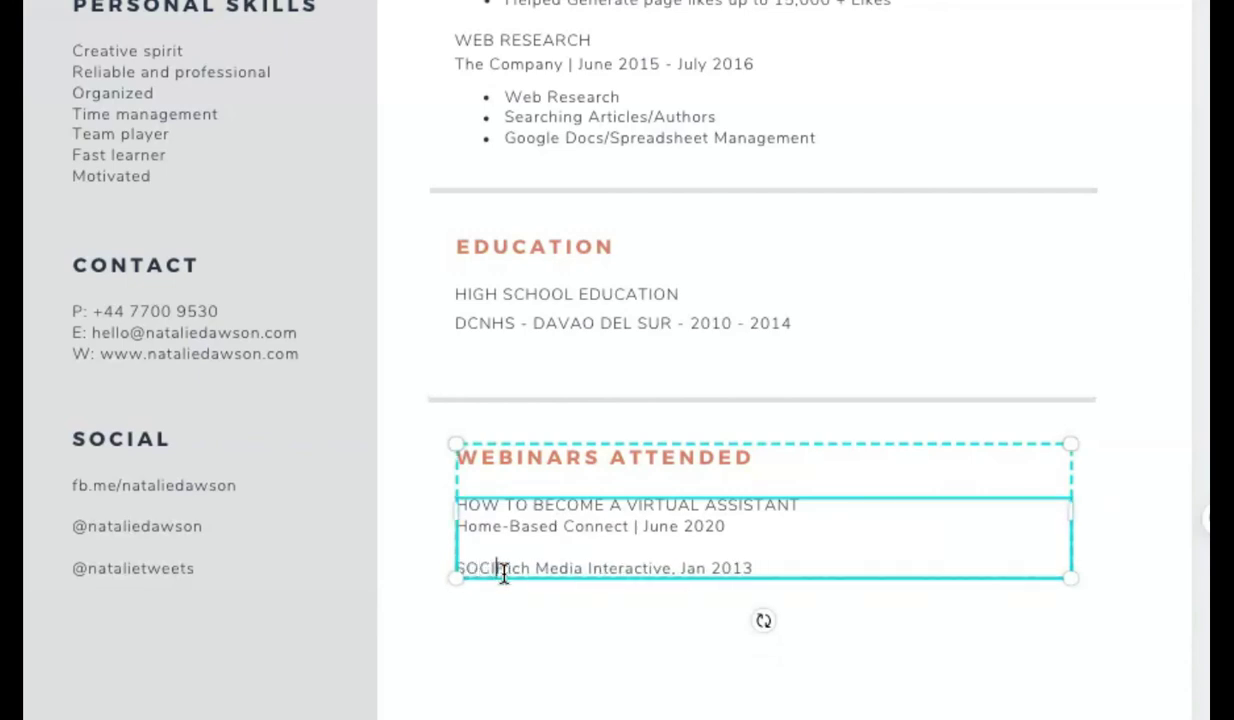
{"action": "type", "text": "AL MEDIA M"}
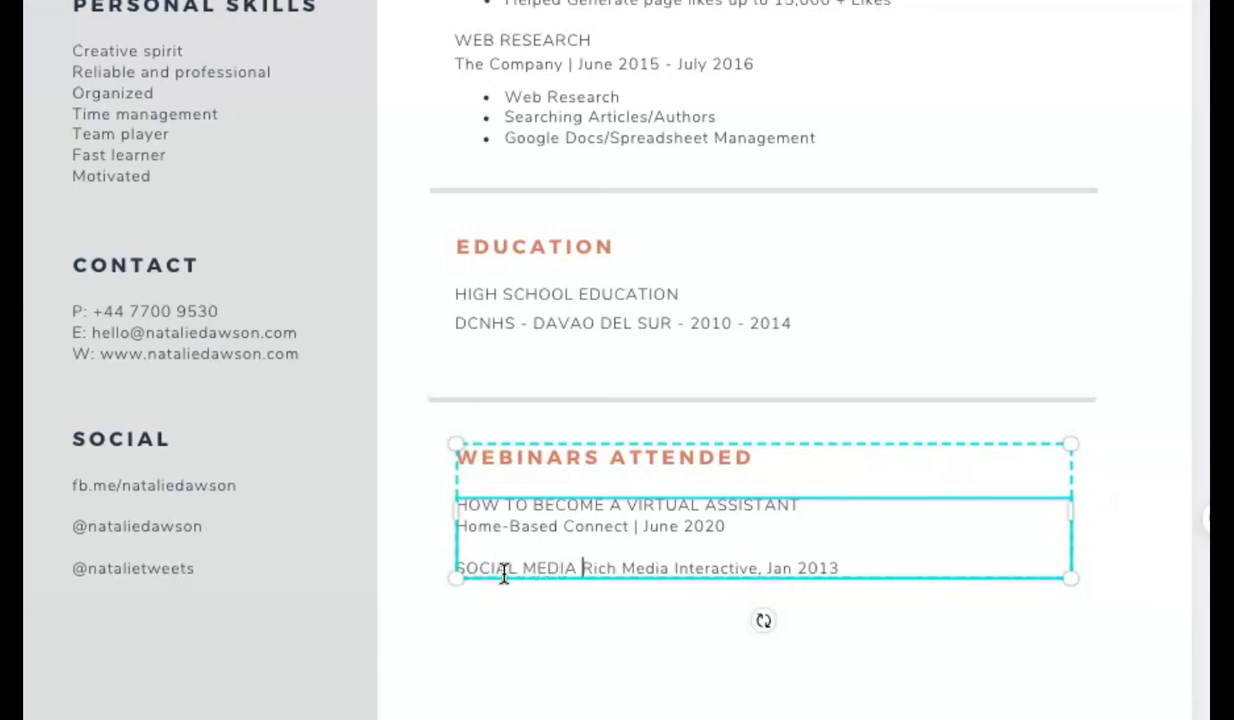
{"action": "type", "text": "ANANGE"}
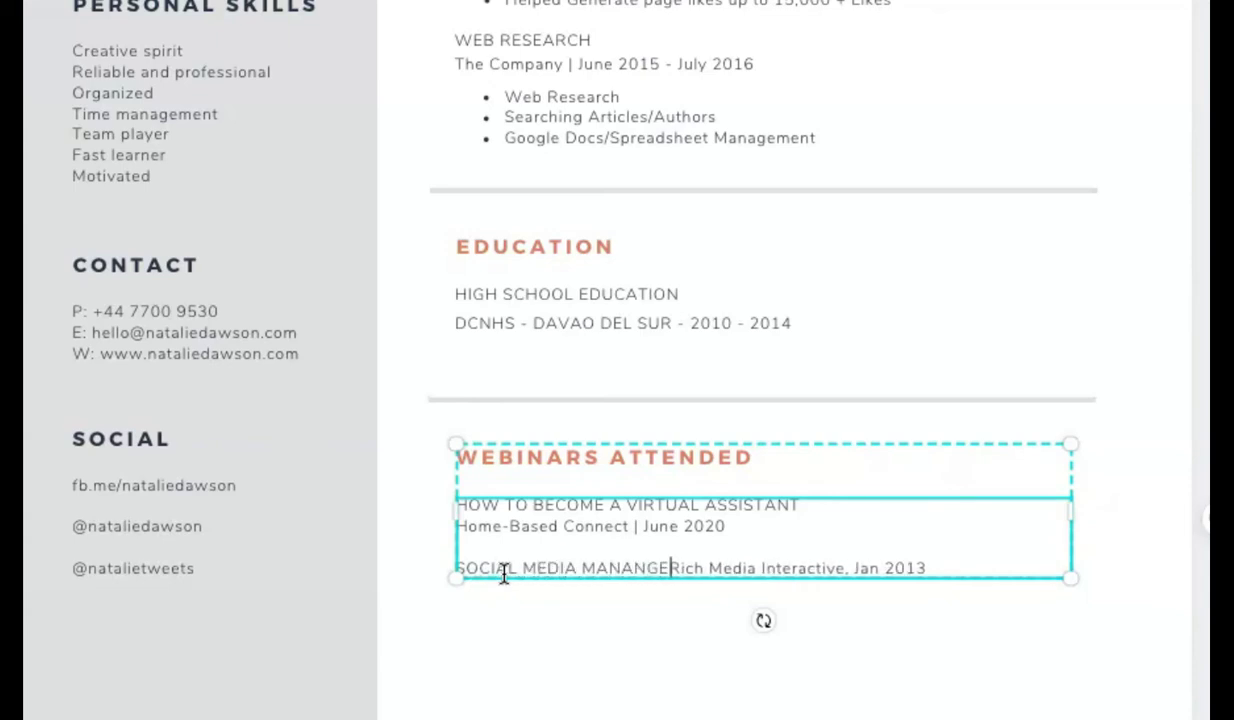
{"action": "key", "text": "BackSpace"}
{"action": "key", "text": "BackSpace"}
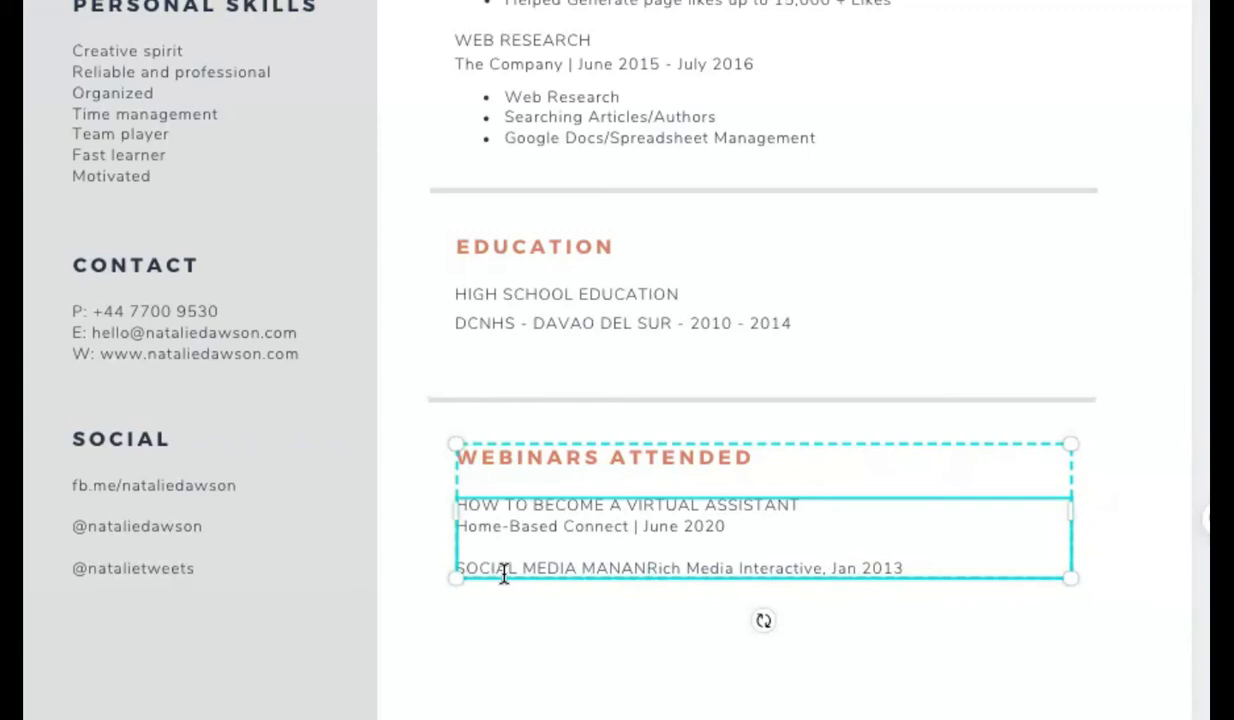
{"action": "type", "text": "G"}
{"action": "key", "text": "BackSpace"}
{"action": "key", "text": "BackSpace"}
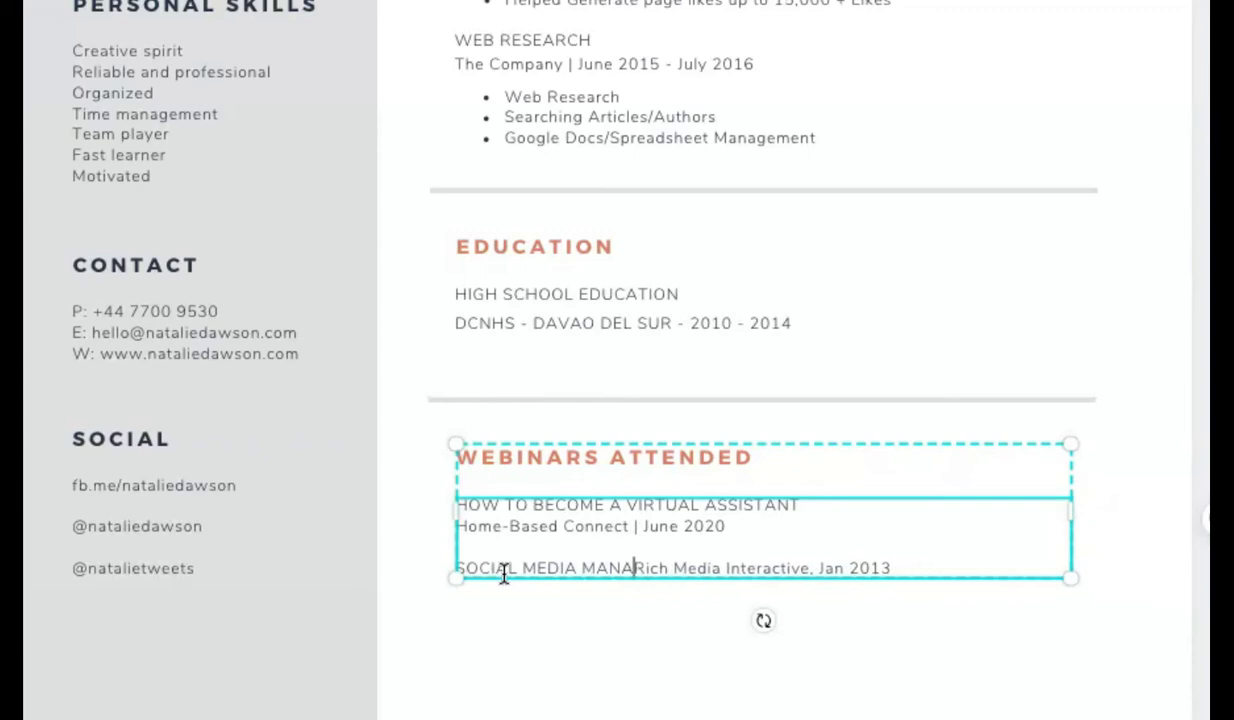
{"action": "type", "text": "GEMENT"}
{"action": "key", "text": "Return"}
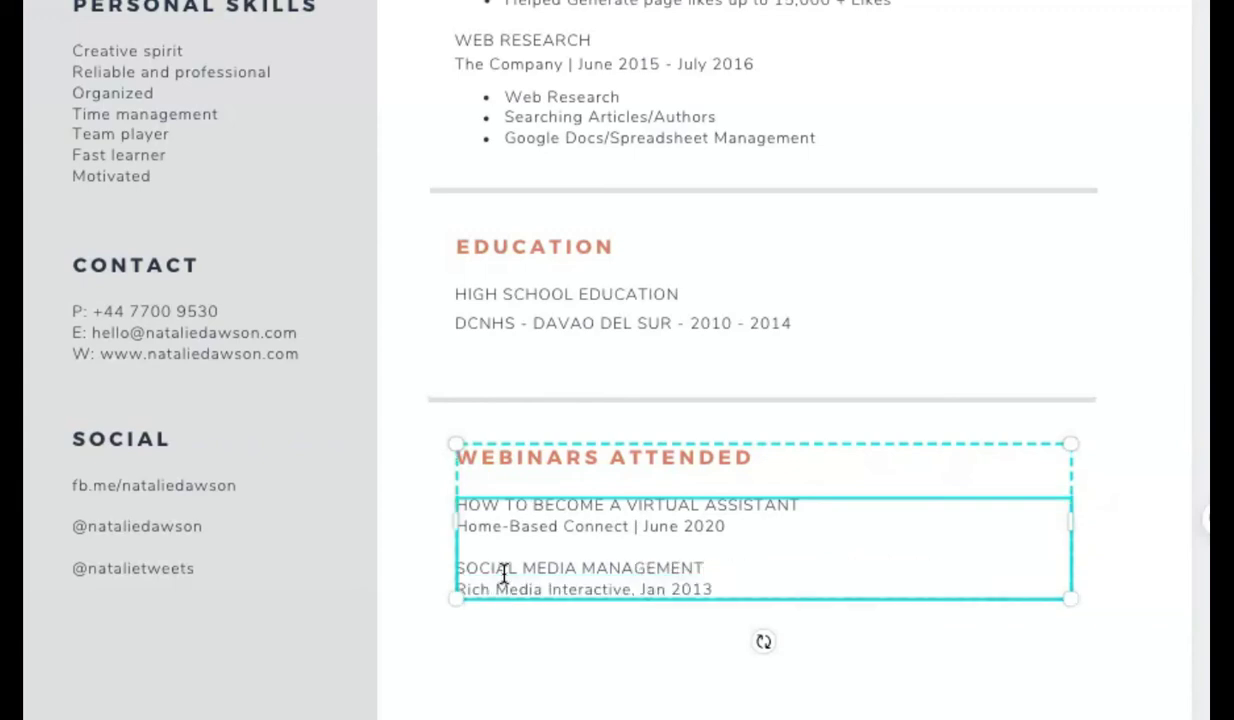
Step: Paste Home-Based Connect | June 2020 over the old Rich Media Interactive line
{"action": "triple_click", "coordinate": [560, 524]}
{"action": "key", "text": "ctrl+c"}
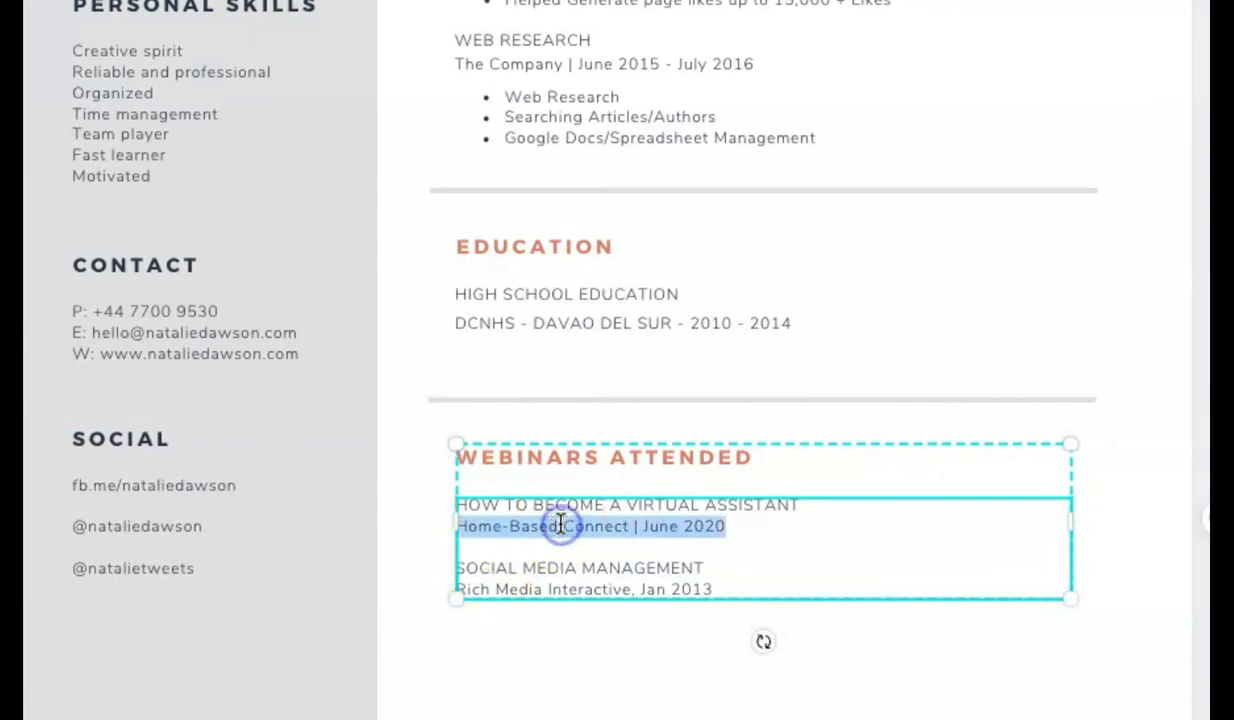
{"action": "left_click", "coordinate": [655, 552]}
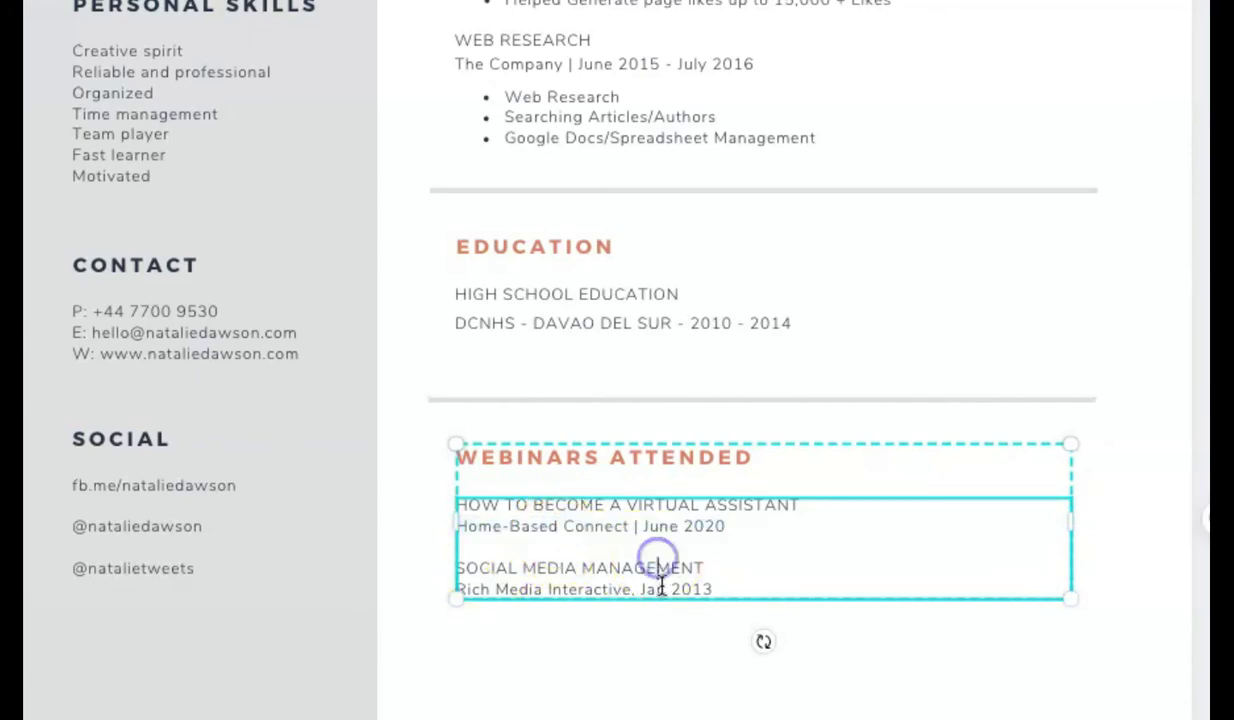
{"action": "triple_click", "coordinate": [661, 588]}
{"action": "key", "text": "ctrl+v"}
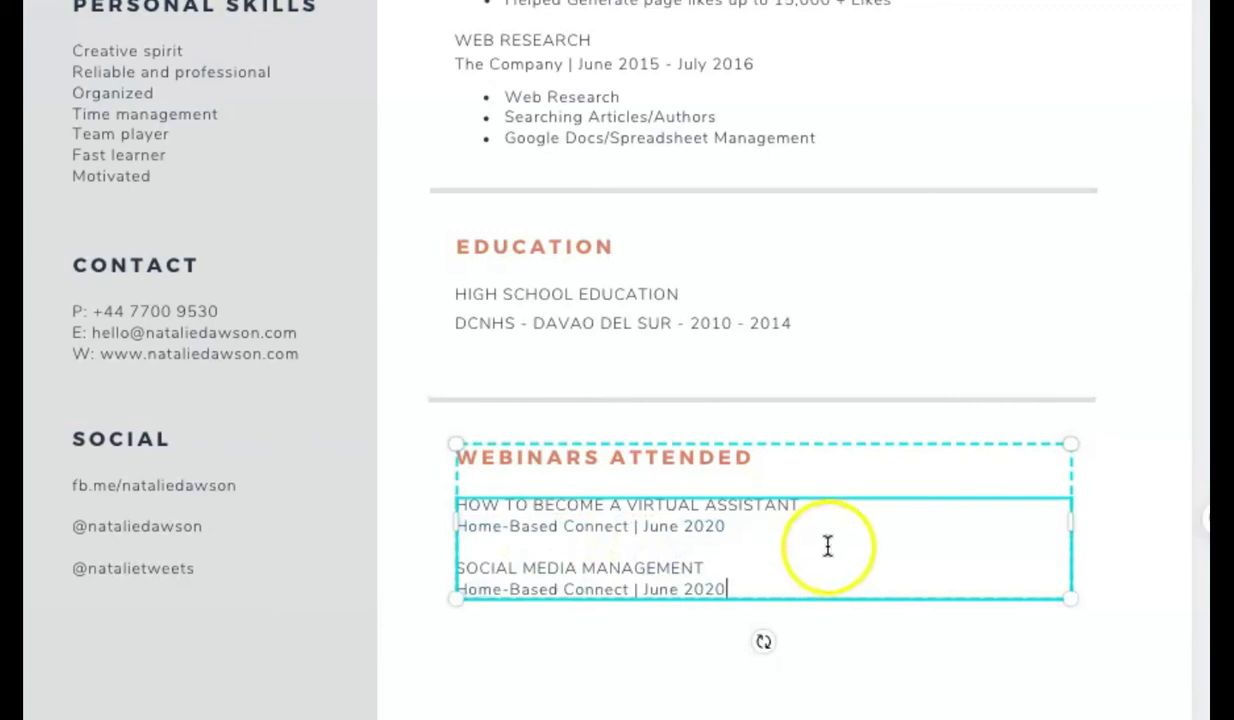
{"action": "left_click", "coordinate": [830, 547]}
{"action": "left_click", "coordinate": [1000, 640]}
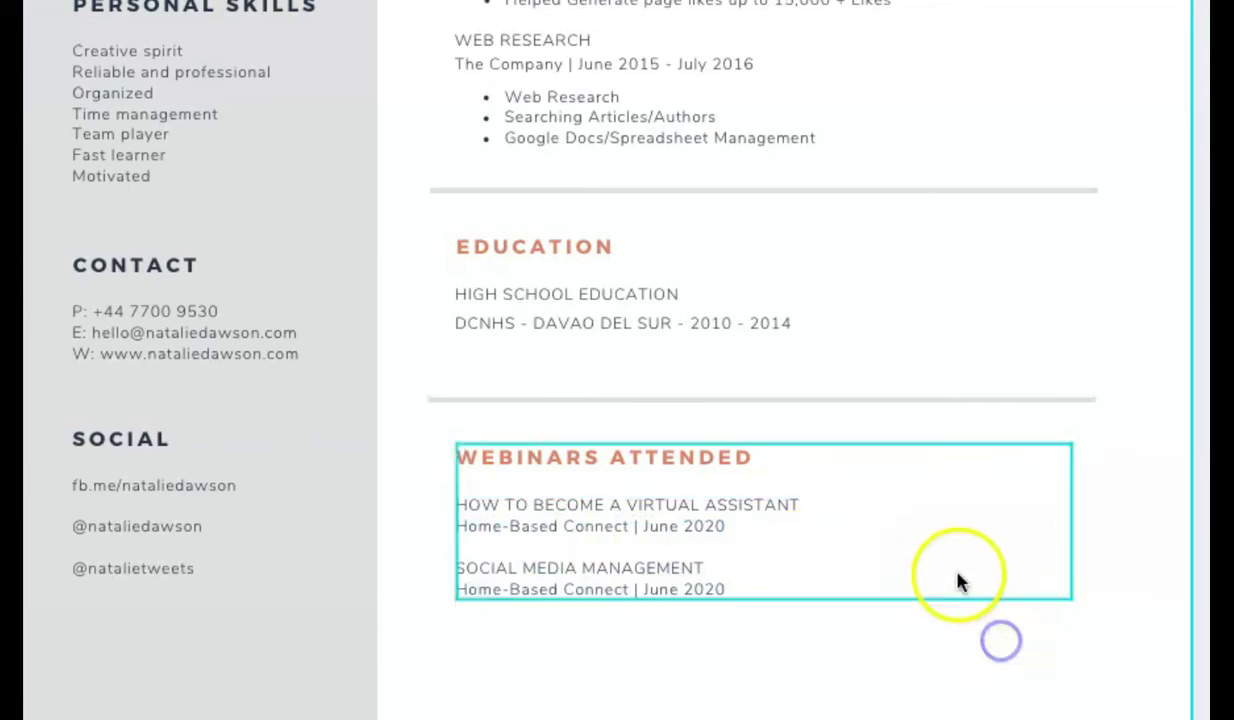
{"action": "left_click", "coordinate": [673, 527]}
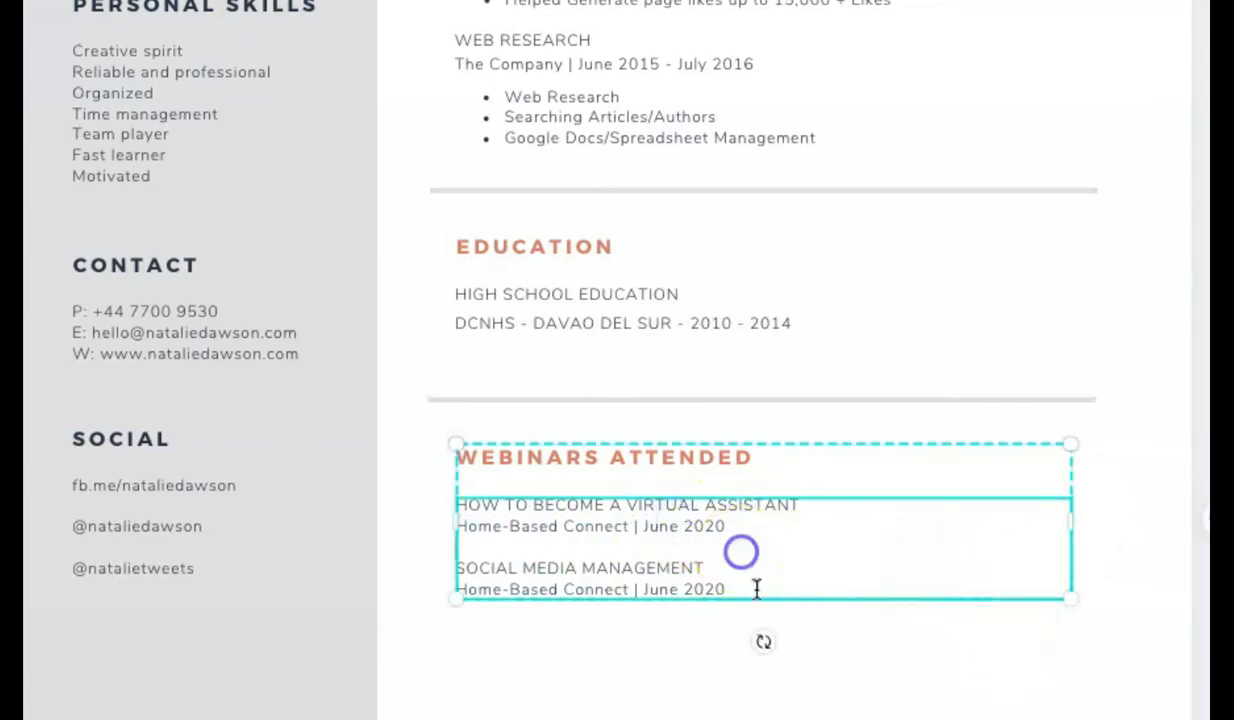
Step: Paste a copy of the second webinar entry below it and retitle it HOW TO BECOME A FACEBOOK ADS FREELANCER
{"action": "left_click_drag", "start_coordinate": [752, 587], "coordinate": [456, 567]}
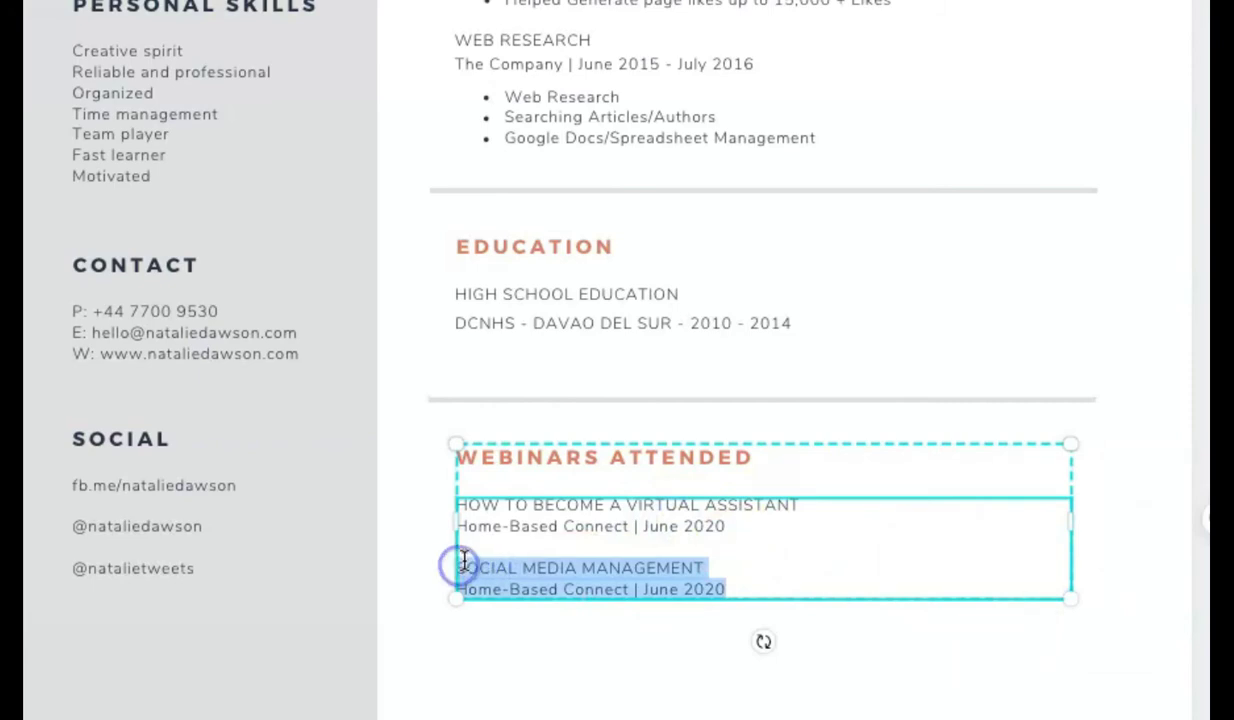
{"action": "left_click", "coordinate": [815, 586]}
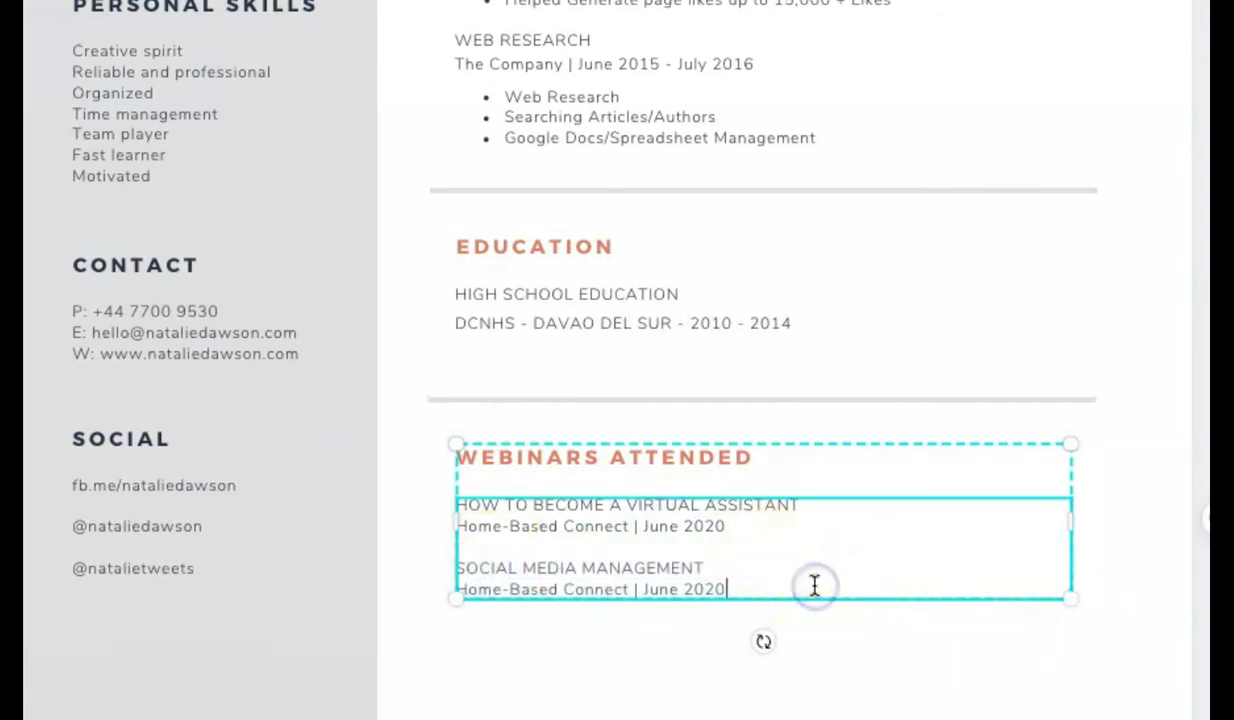
{"action": "key", "text": "Return"}
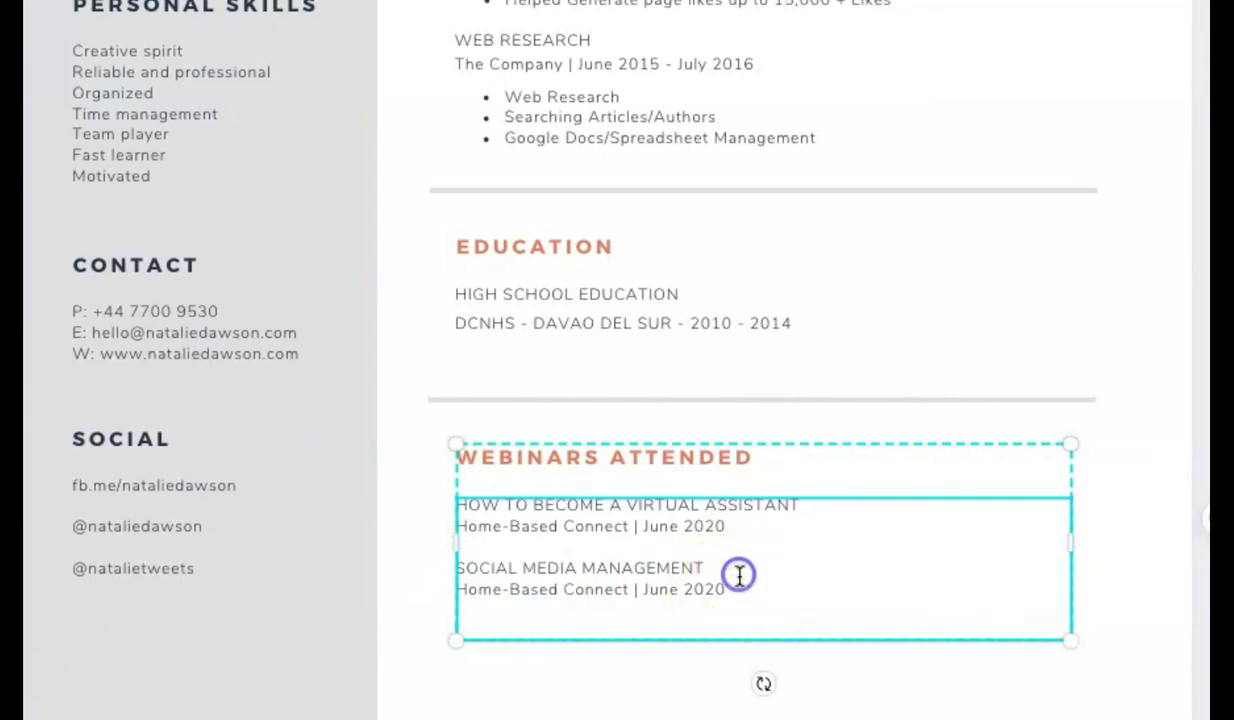
{"action": "left_click_drag", "start_coordinate": [738, 586], "coordinate": [460, 567]}
{"action": "key", "text": "ctrl+c"}
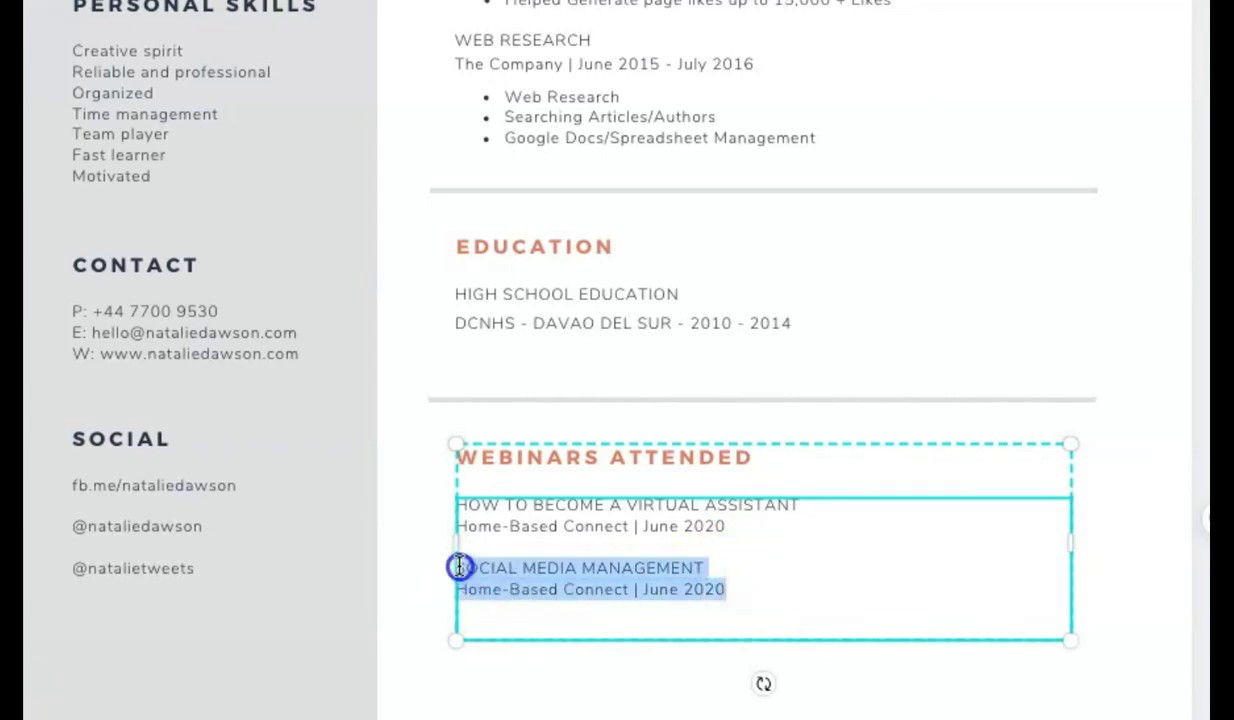
{"action": "left_click", "coordinate": [624, 589]}
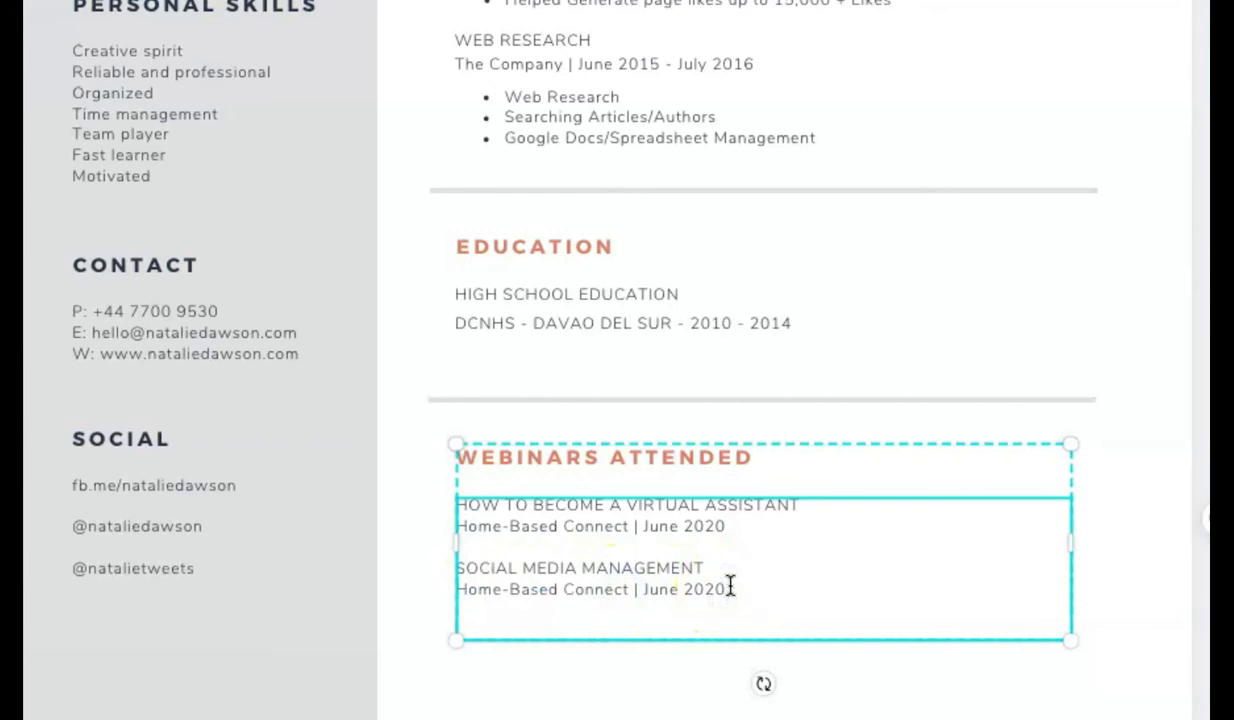
{"action": "key", "text": "Return"}
{"action": "key", "text": "Return"}
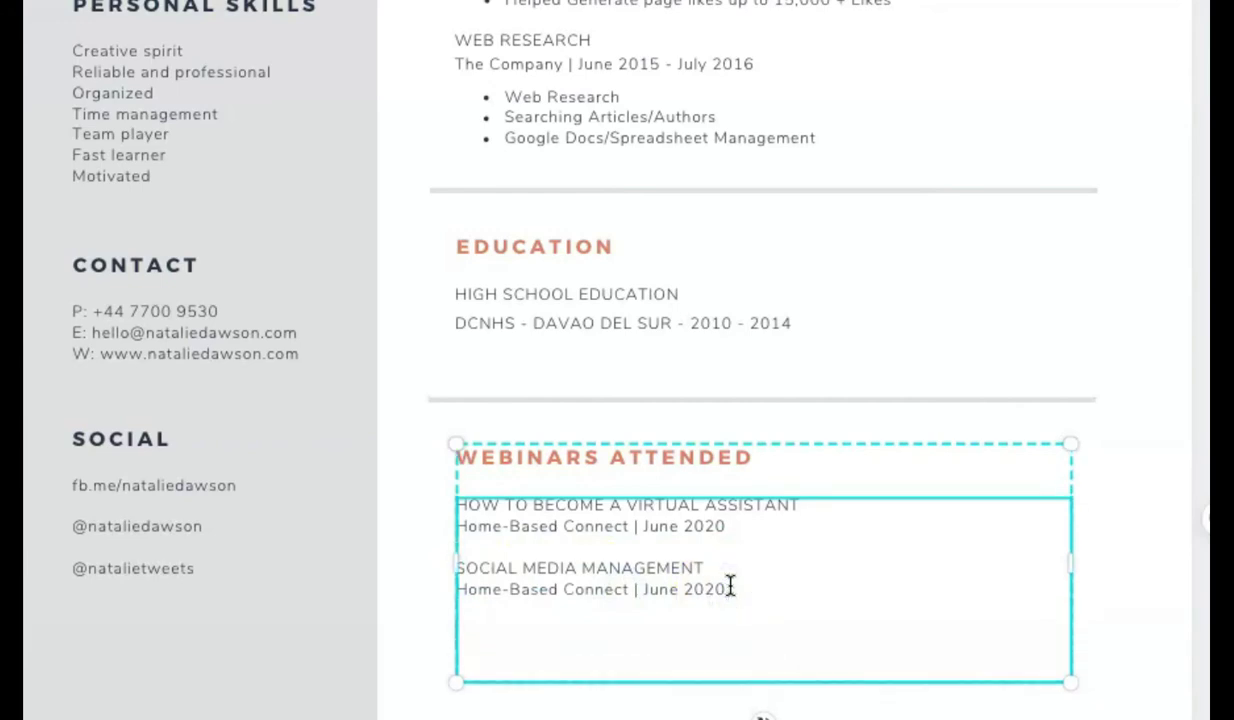
{"action": "key", "text": "ctrl+v"}
{"action": "left_click_drag", "start_coordinate": [702, 612], "coordinate": [462, 628]}
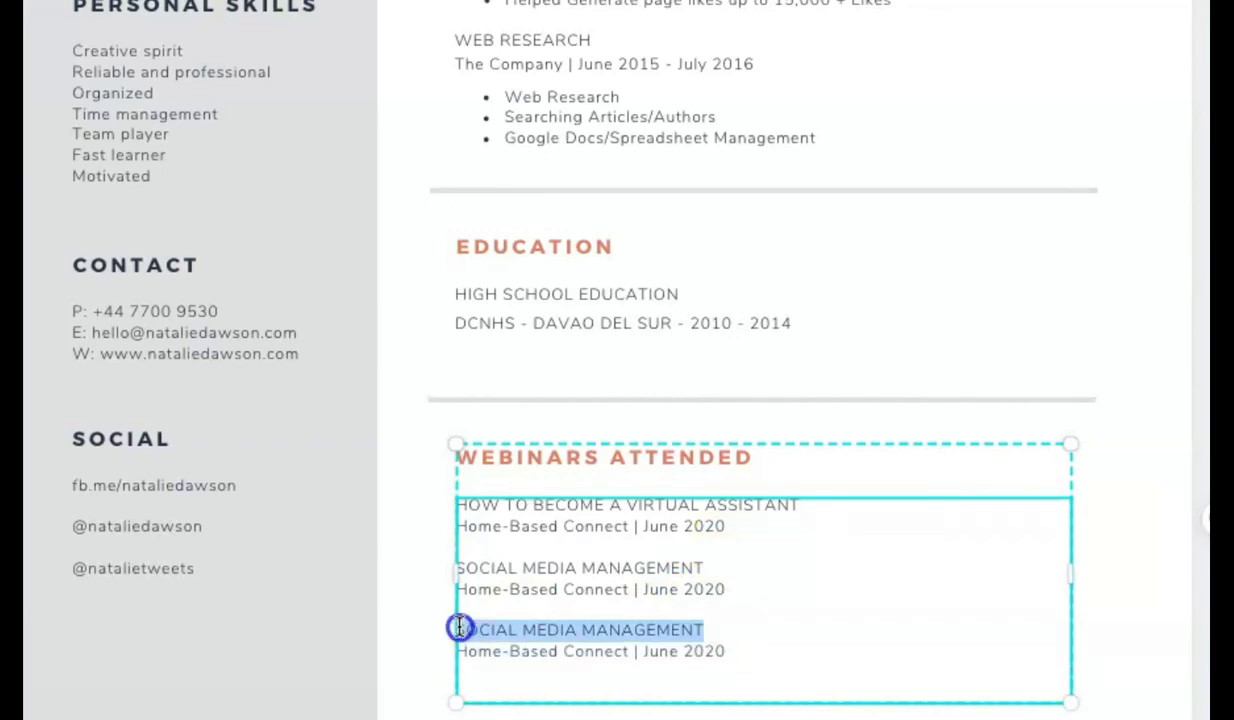
{"action": "type", "text": "HOW"}
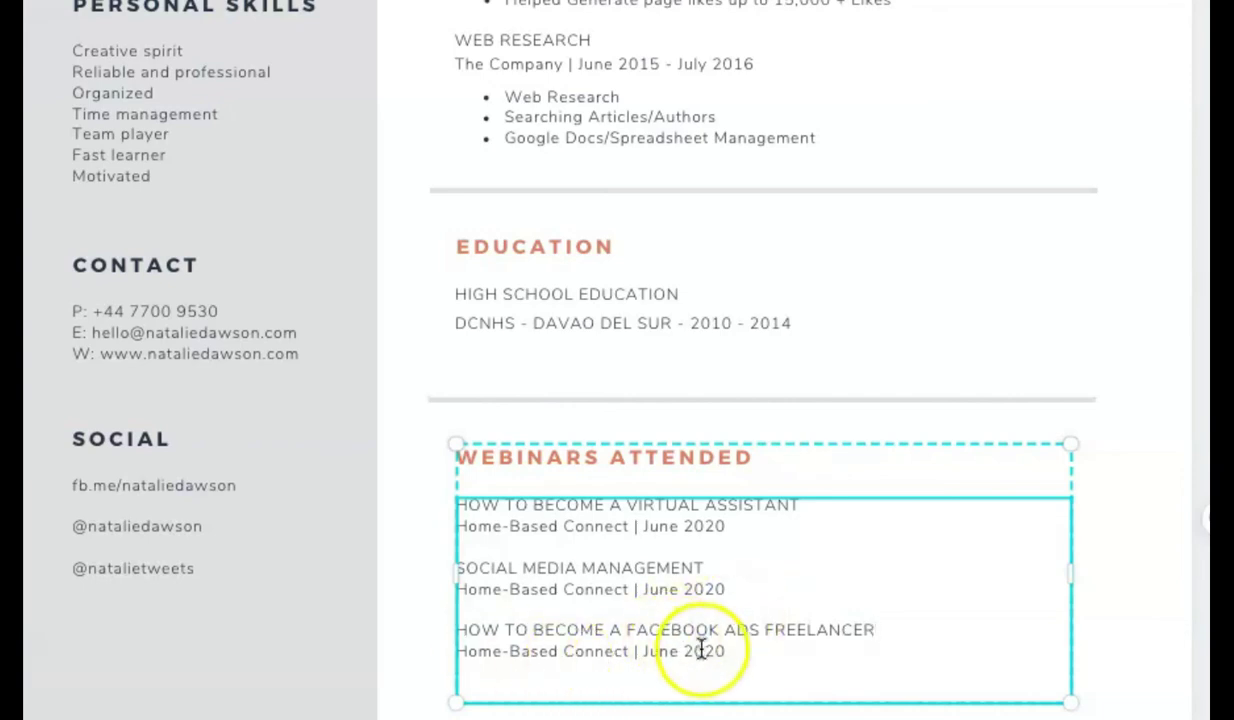
{"action": "left_click", "coordinate": [1175, 606]}
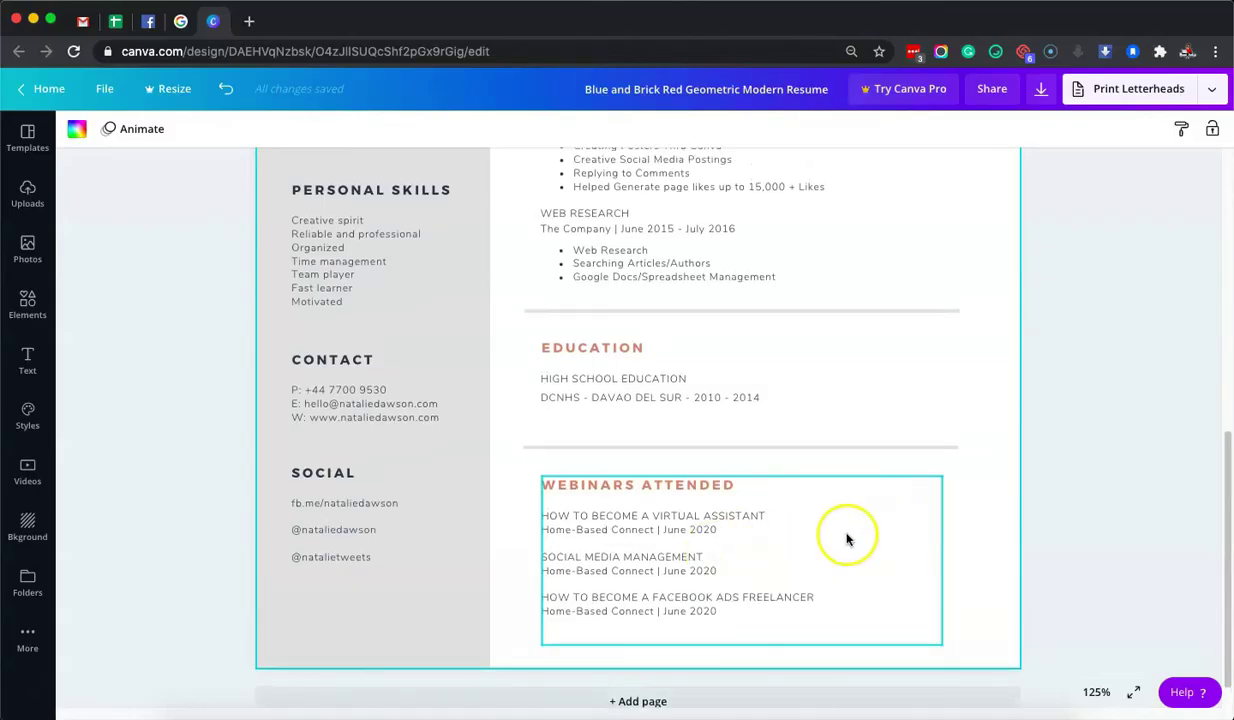
{"action": "scroll", "coordinate": [846, 540], "scroll_direction": "up", "scroll_amount": 10}
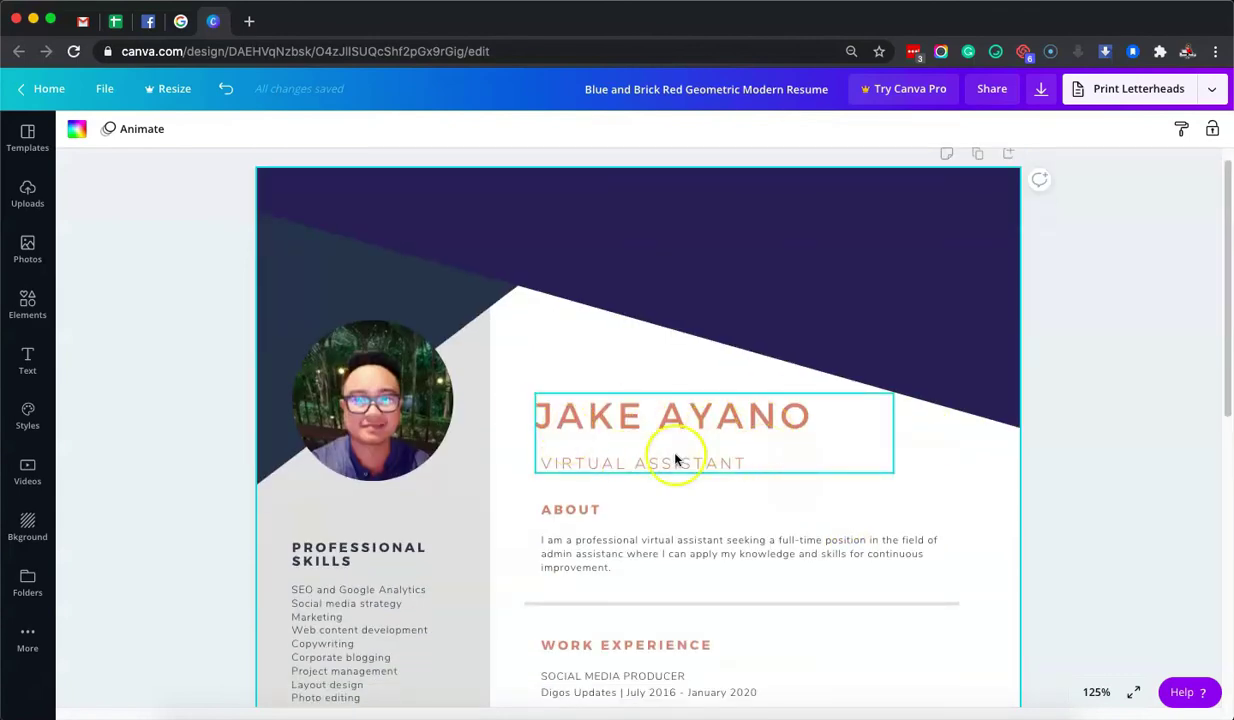
{"action": "scroll", "coordinate": [845, 457], "scroll_direction": "down", "scroll_amount": 3}
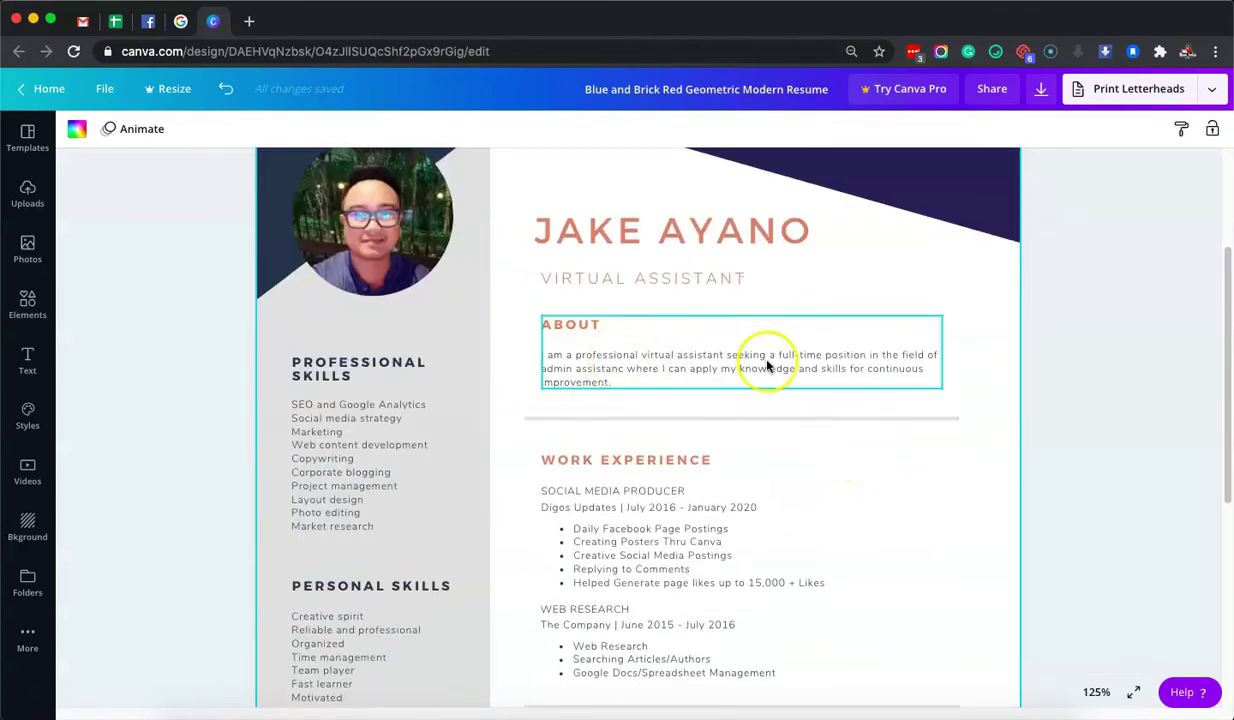
{"action": "scroll", "coordinate": [862, 428], "scroll_direction": "down", "scroll_amount": 1}
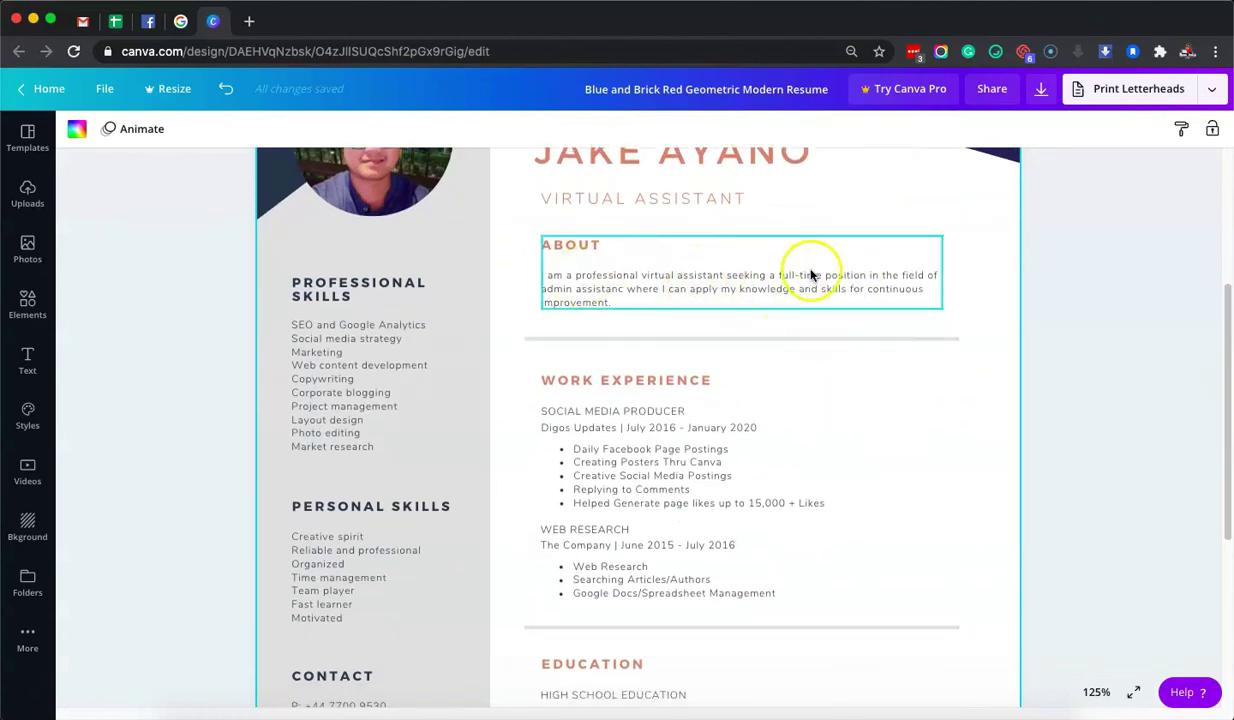
{"action": "scroll", "coordinate": [834, 372], "scroll_direction": "down", "scroll_amount": 1}
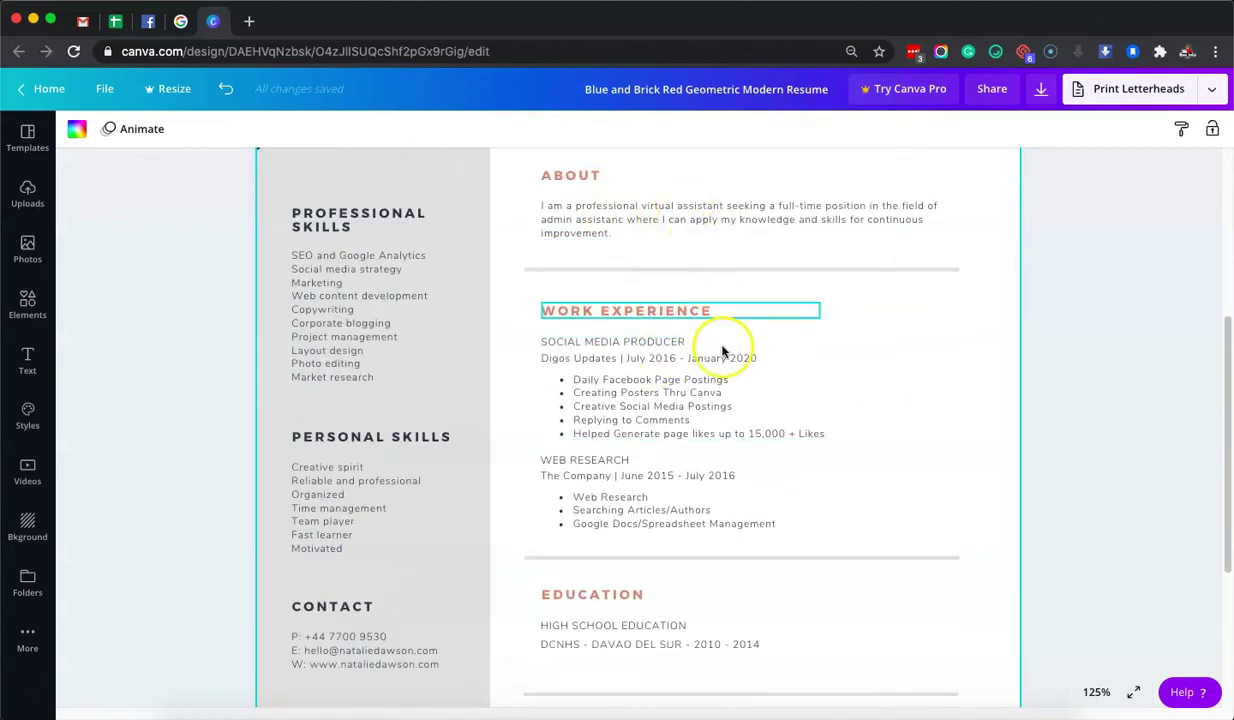
{"action": "scroll", "coordinate": [799, 386], "scroll_direction": "down", "scroll_amount": 1}
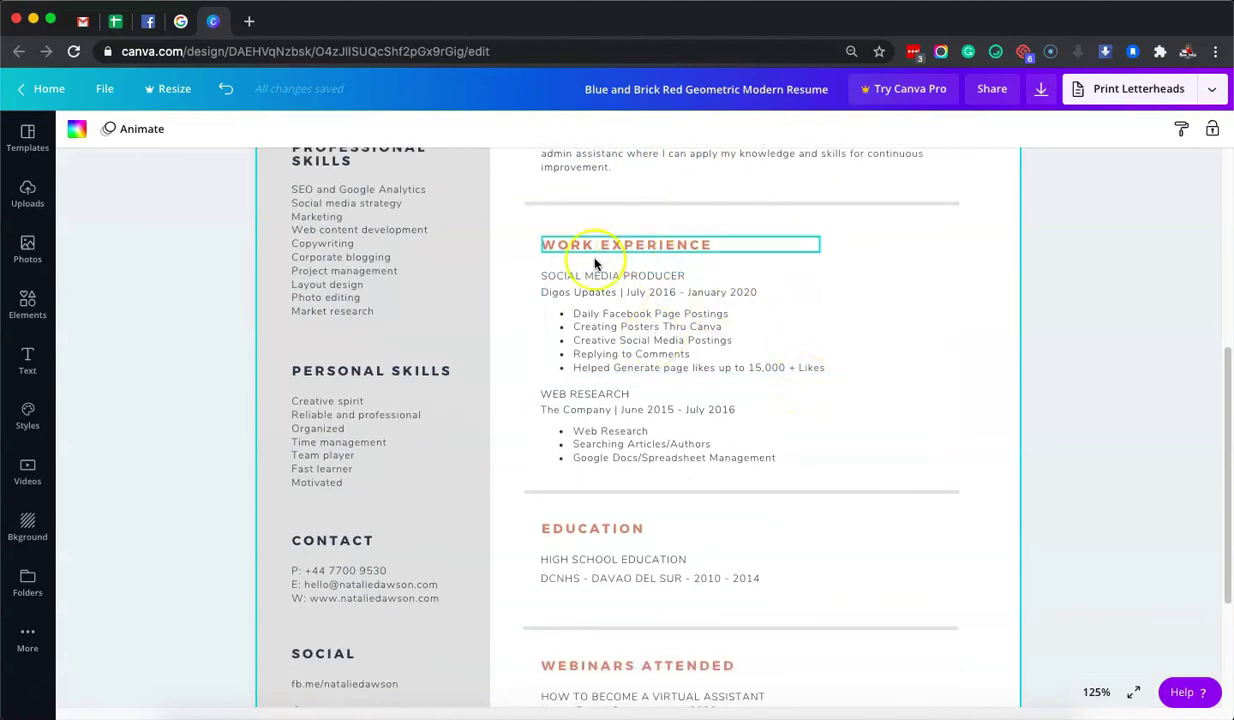
{"action": "scroll", "coordinate": [730, 358], "scroll_direction": "down", "scroll_amount": 1}
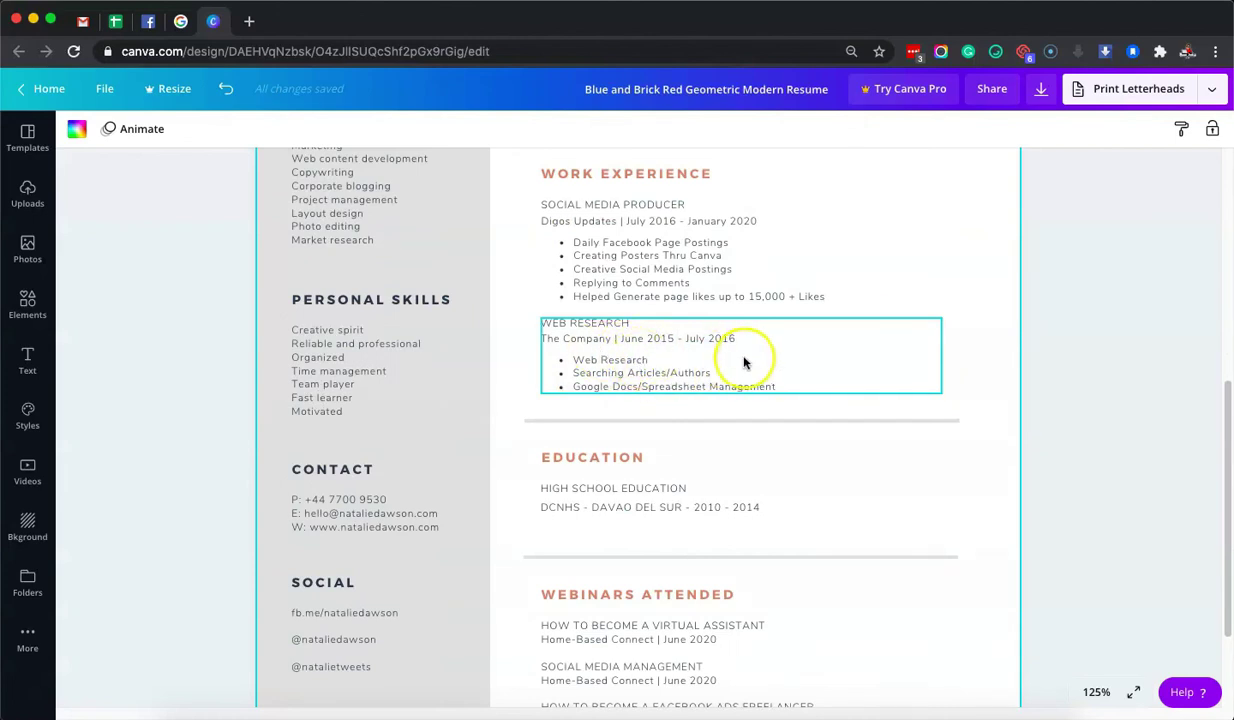
{"action": "scroll", "coordinate": [744, 363], "scroll_direction": "down", "scroll_amount": 2}
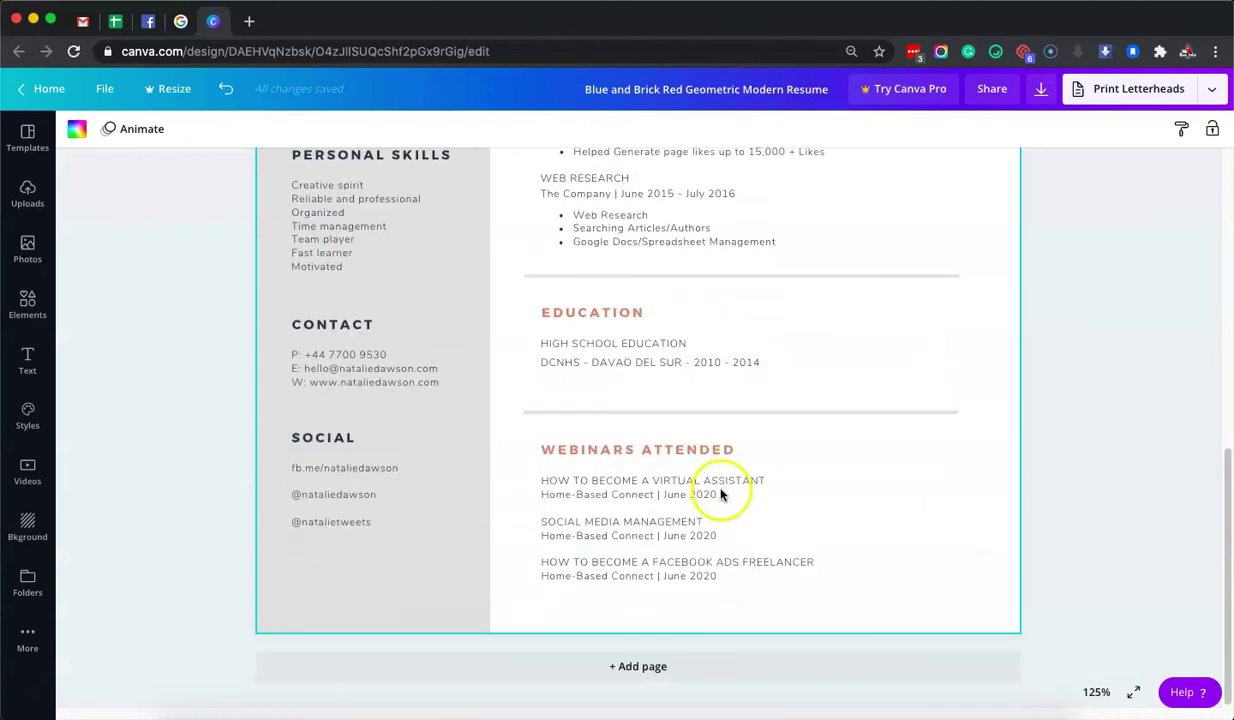